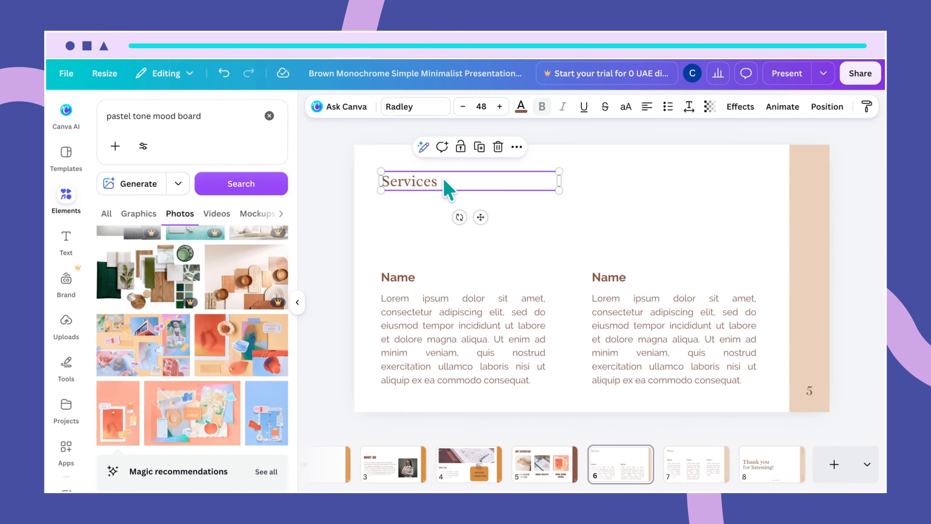
Step: Narrow the text box of the Services heading so it fits closely around the word
click(443, 181)
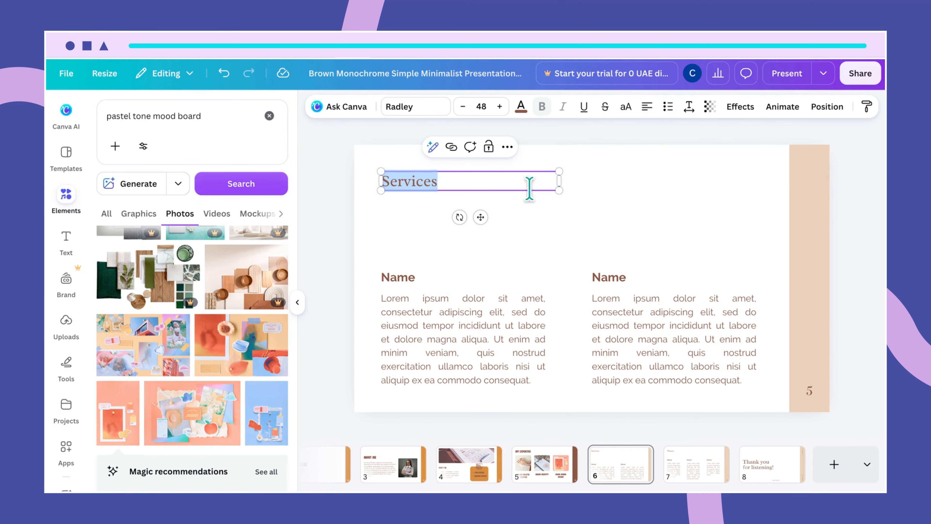
drag(558, 181, 454, 181)
click(464, 214)
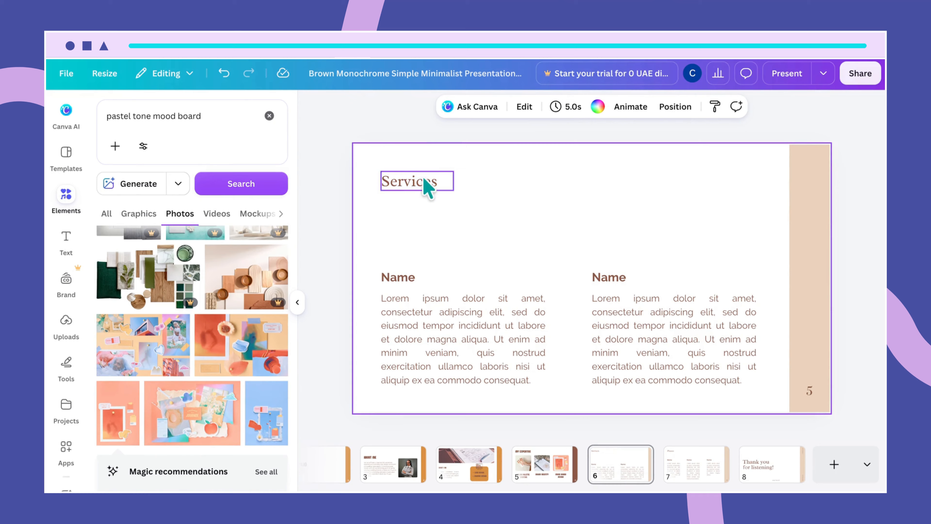
Step: Set the Services heading in the Sugo Display font at size 70
click(410, 180)
click(407, 107)
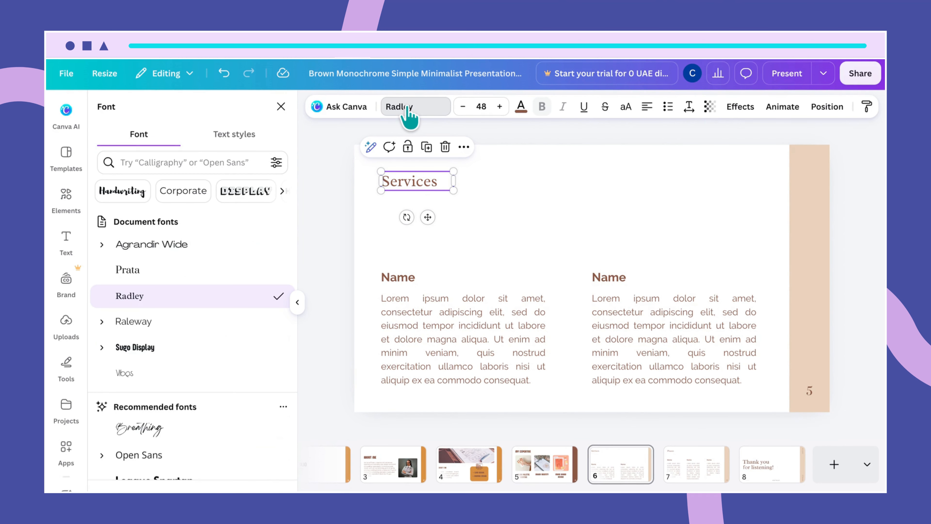
click(181, 346)
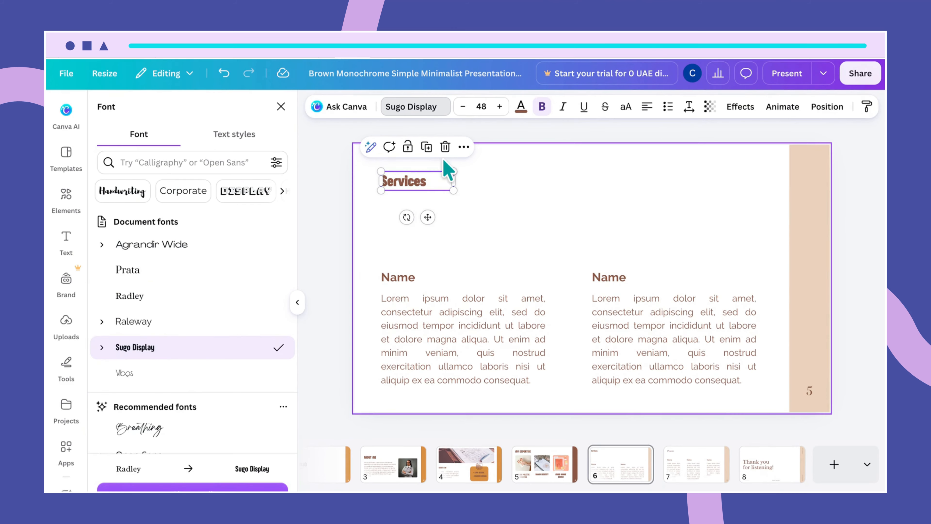
click(481, 106)
text(70)
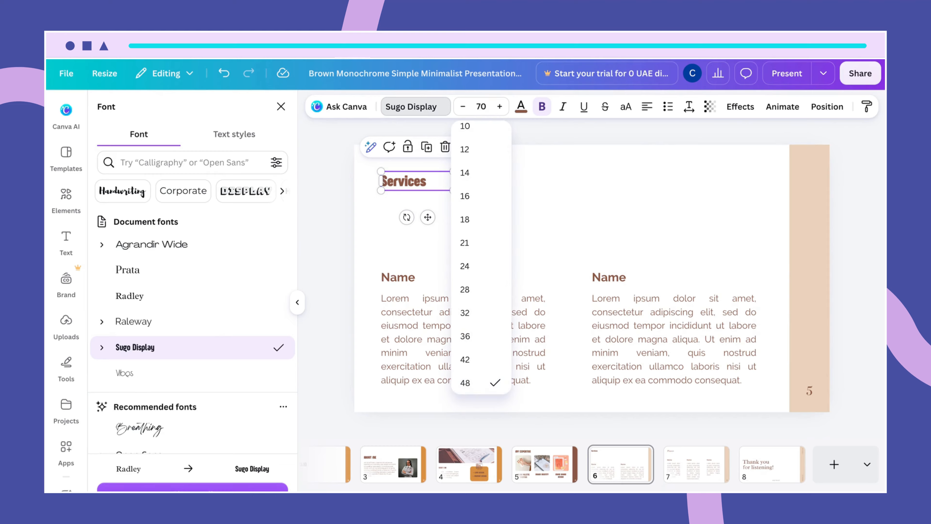
key(Return)
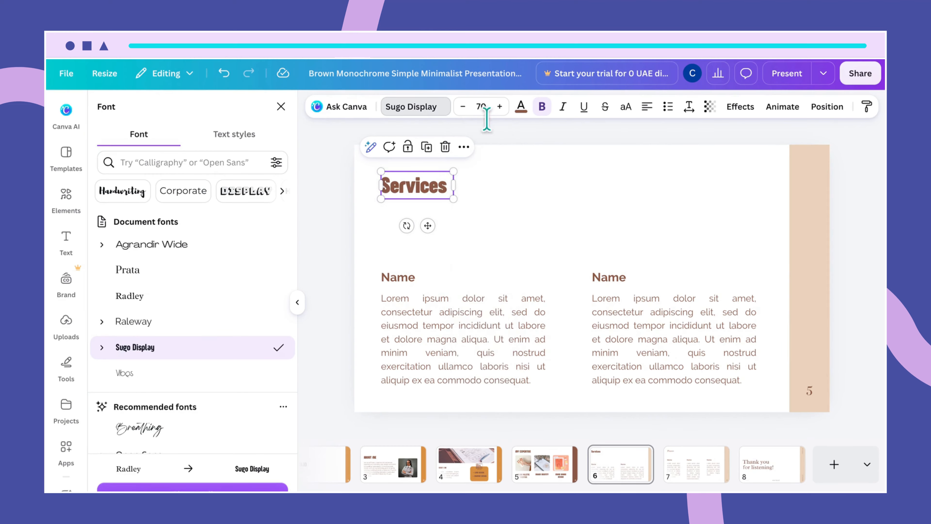
Step: Change the background color of the Services slide to the design's brown, #804f3b
click(480, 310)
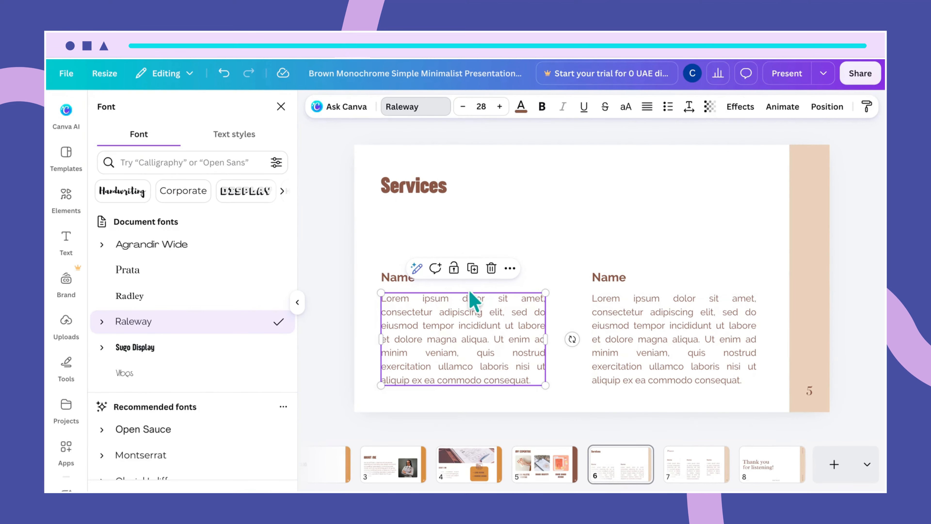
click(656, 213)
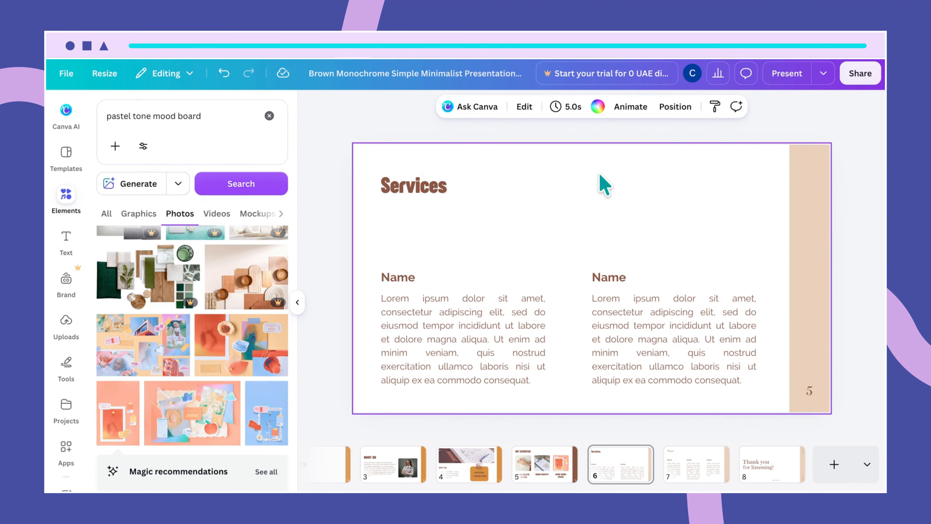
click(598, 106)
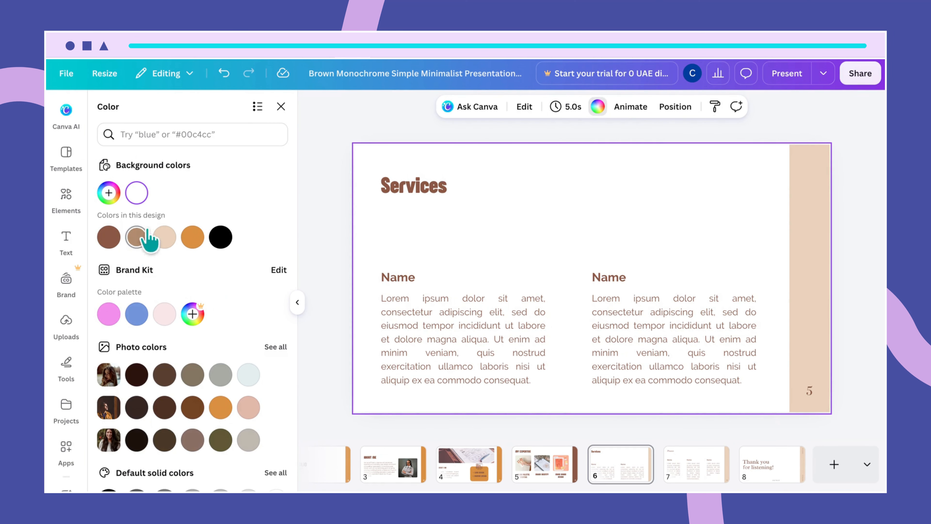
click(108, 237)
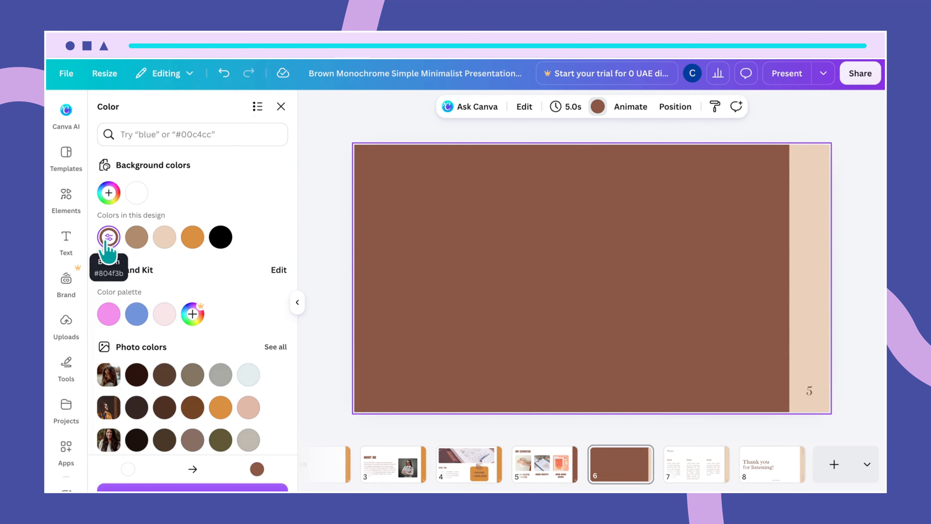
Step: Search the elements for "close up shot of person using a laptop" and show all photo results
click(65, 200)
click(223, 118)
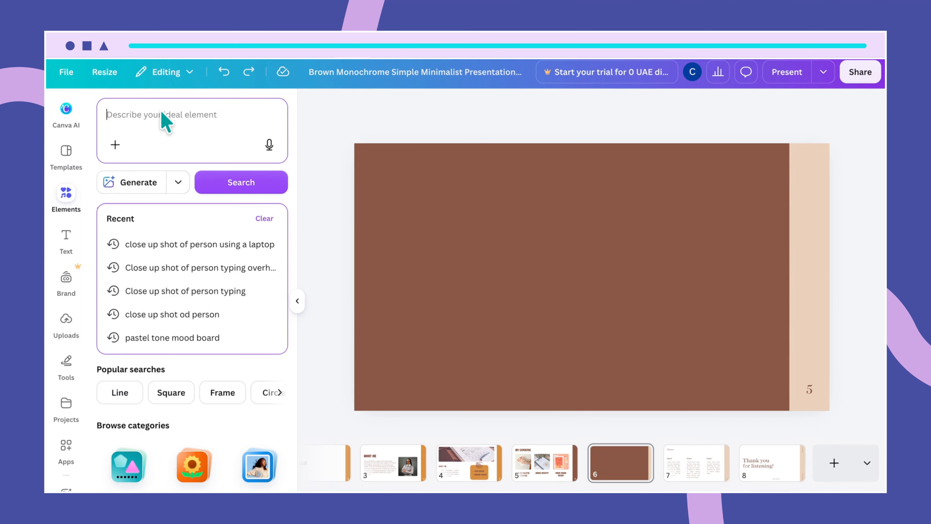
text(clo)
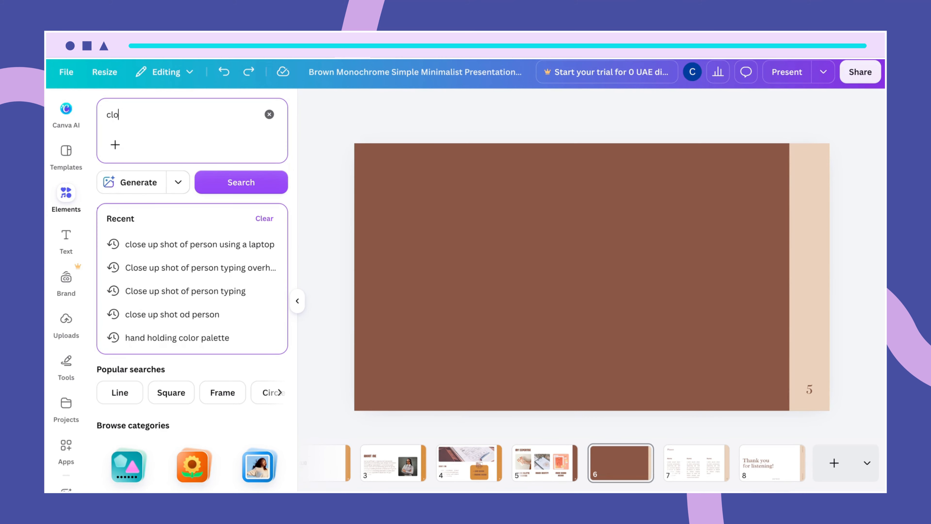
text(se up shot)
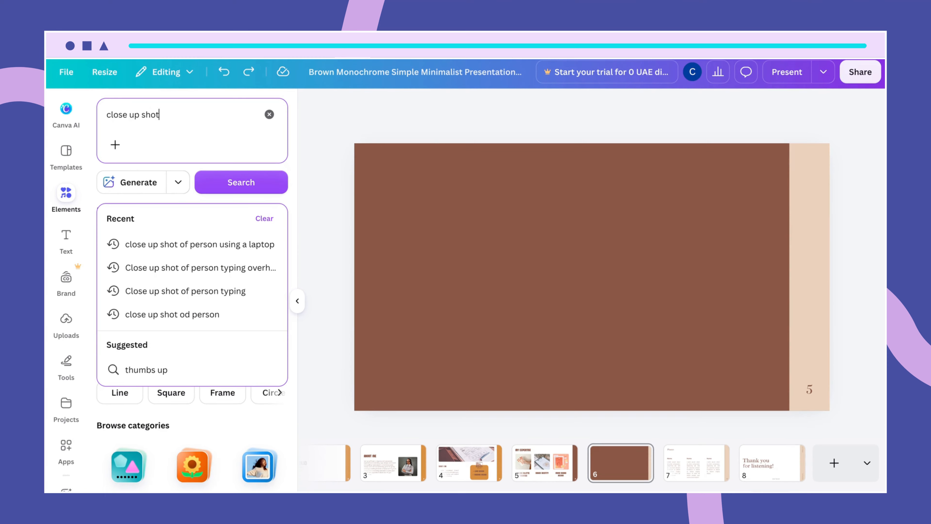
text( of [p)
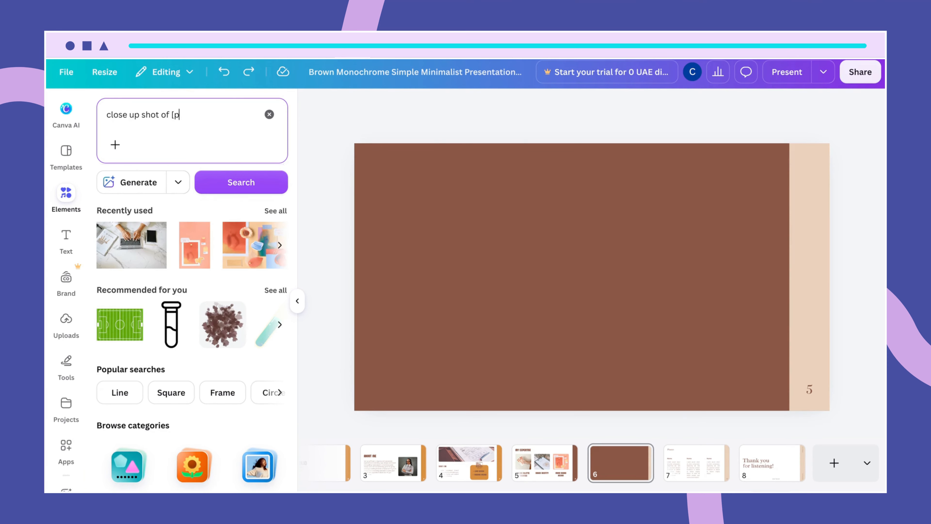
key(BackSpace)
key(BackSpace)
text(pw)
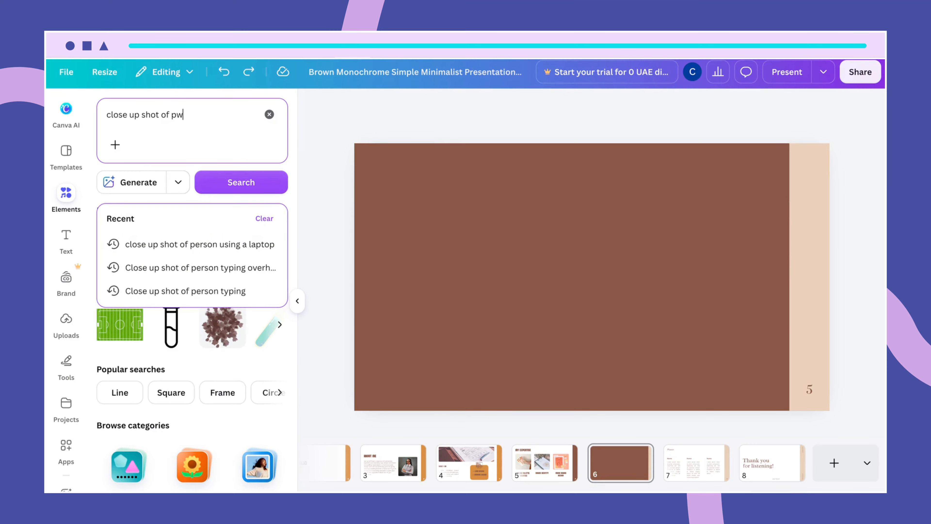
key(BackSpace)
text(erson using a lapt)
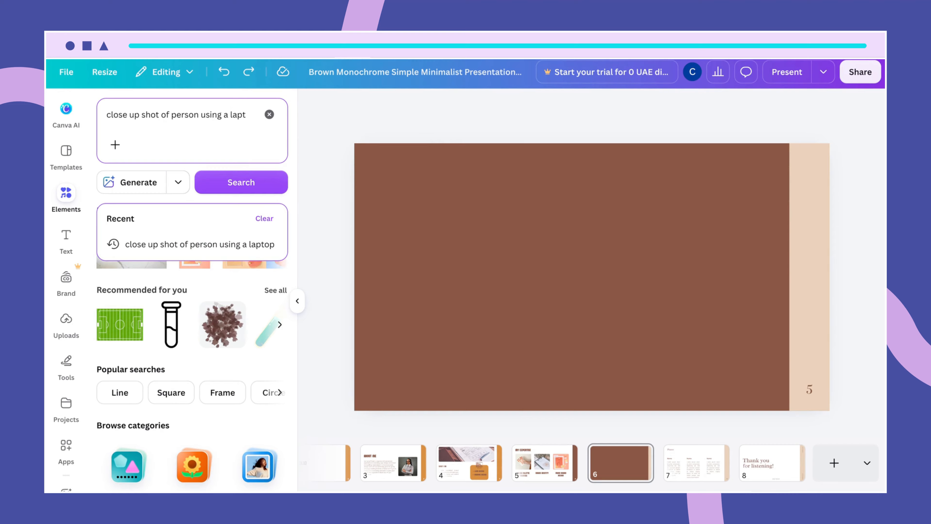
text(opl)
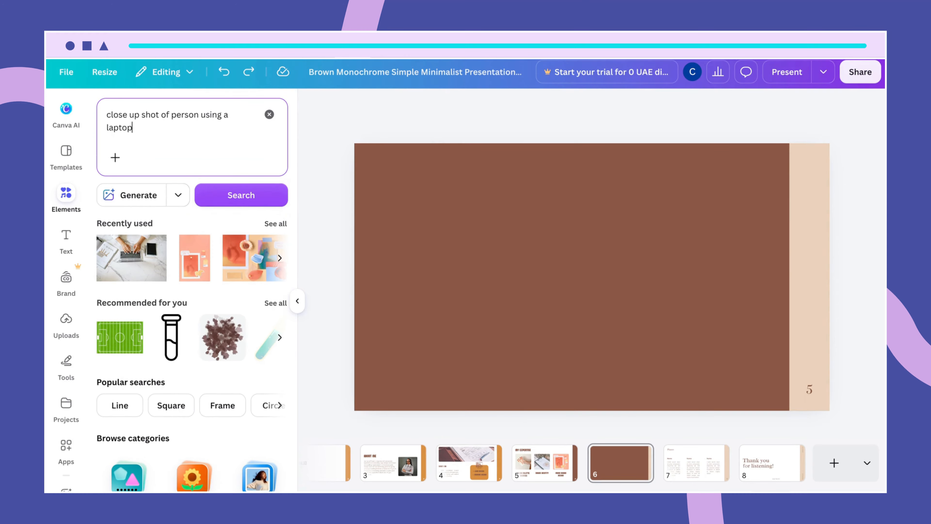
key(Return)
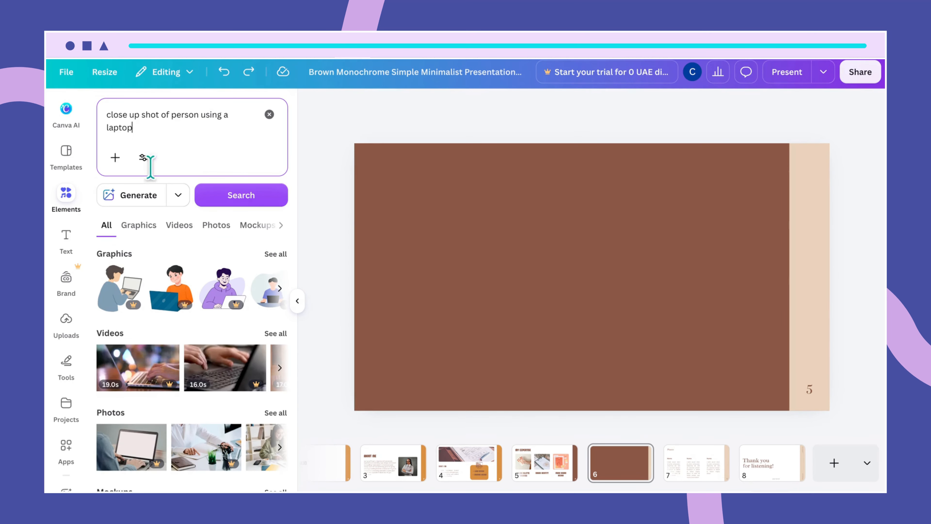
click(276, 414)
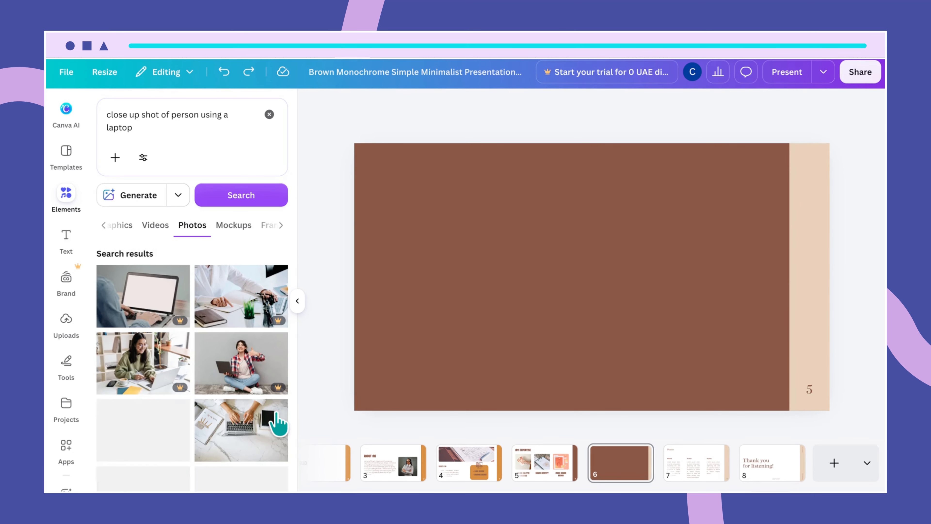
Step: Add the free overhead photo of hands typing on a laptop at a marble desk and make it the slide background
scroll(241, 425, down, 3)
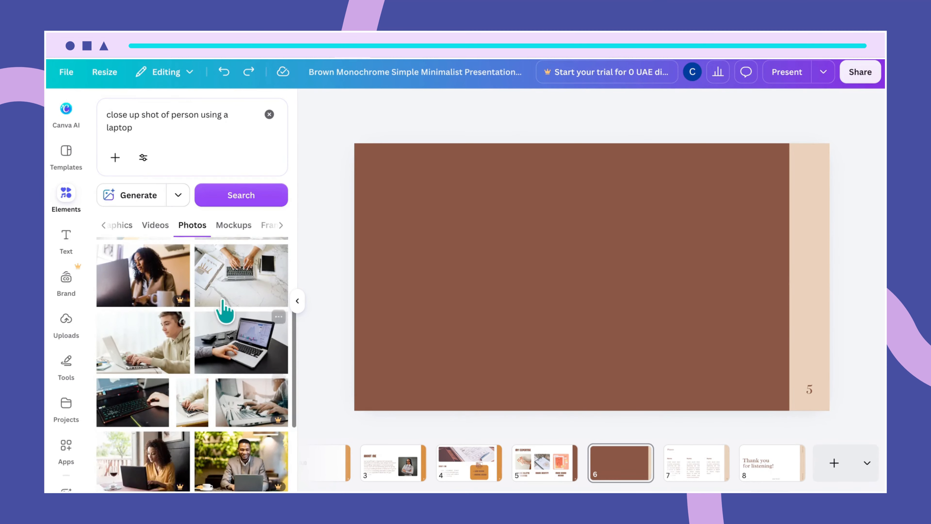
scroll(224, 311, up, 1)
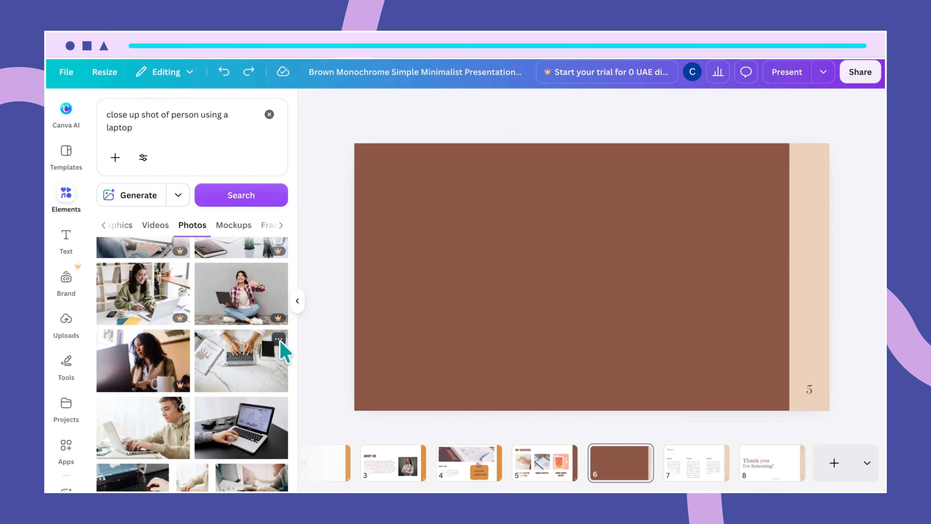
click(278, 339)
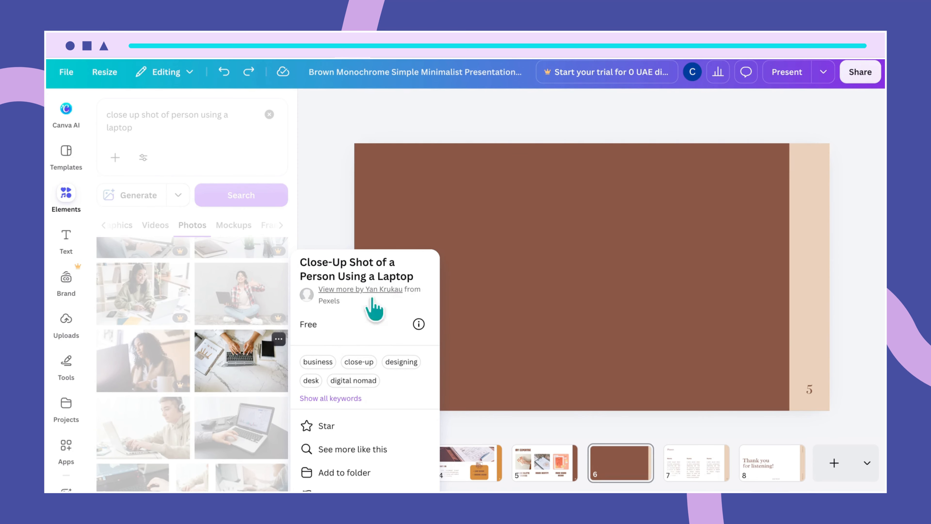
click(257, 371)
click(255, 370)
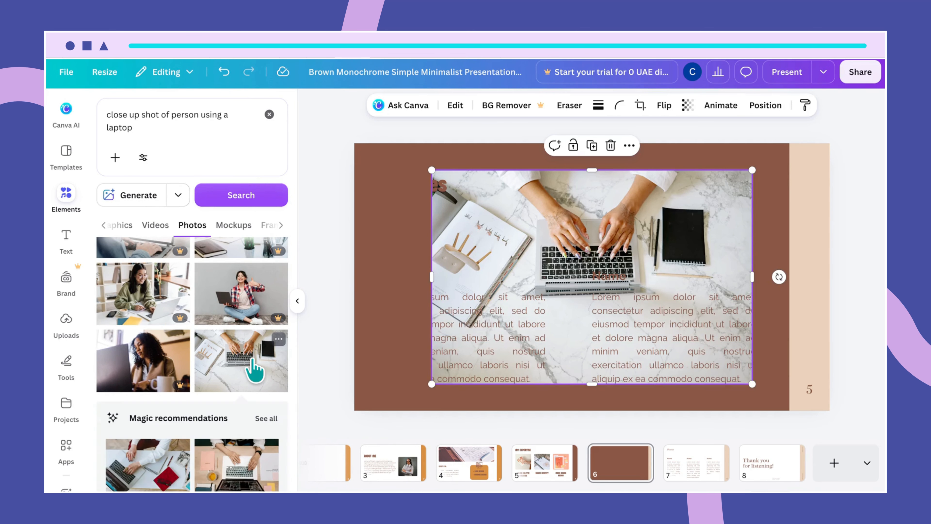
right_click(471, 229)
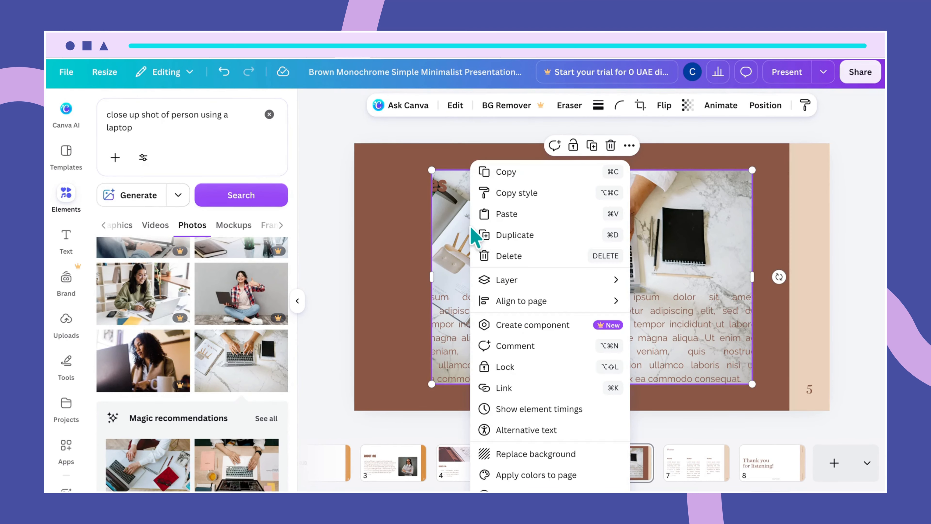
click(553, 455)
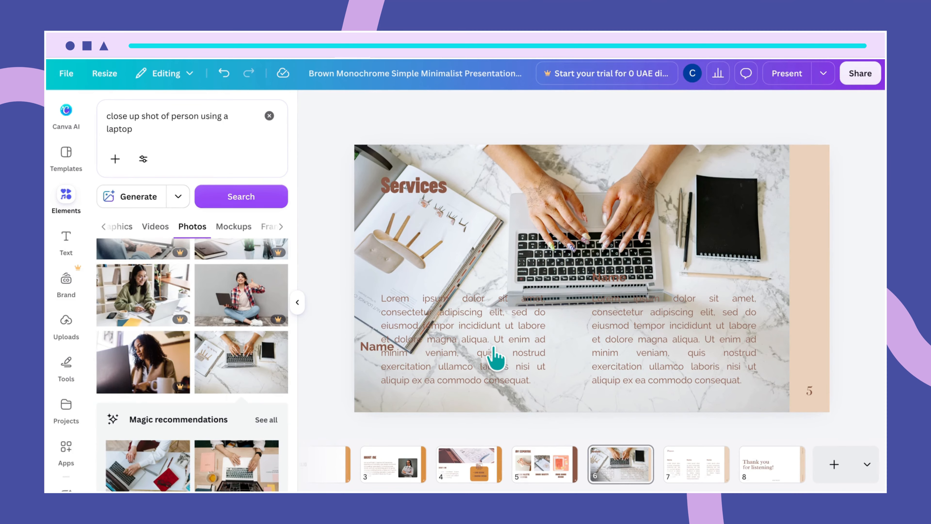
Step: Set the transparency of the background photo to 18
click(531, 227)
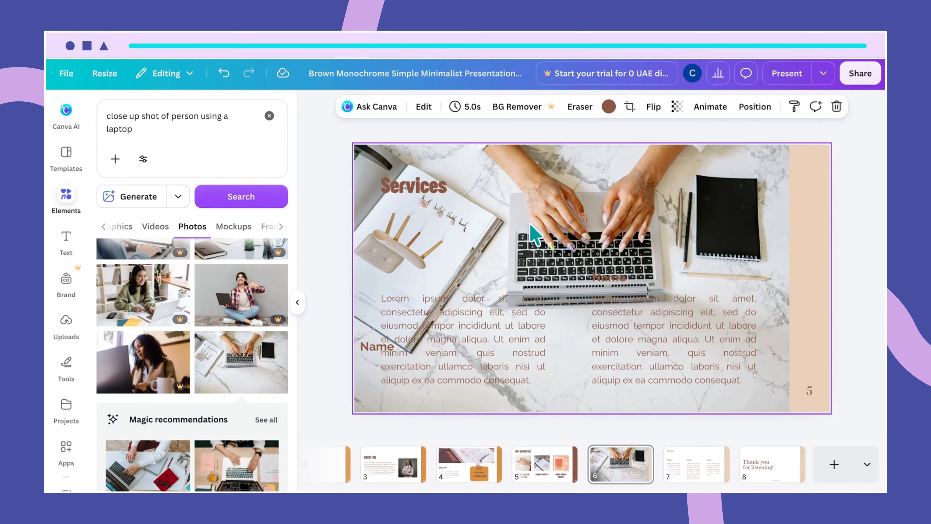
click(677, 107)
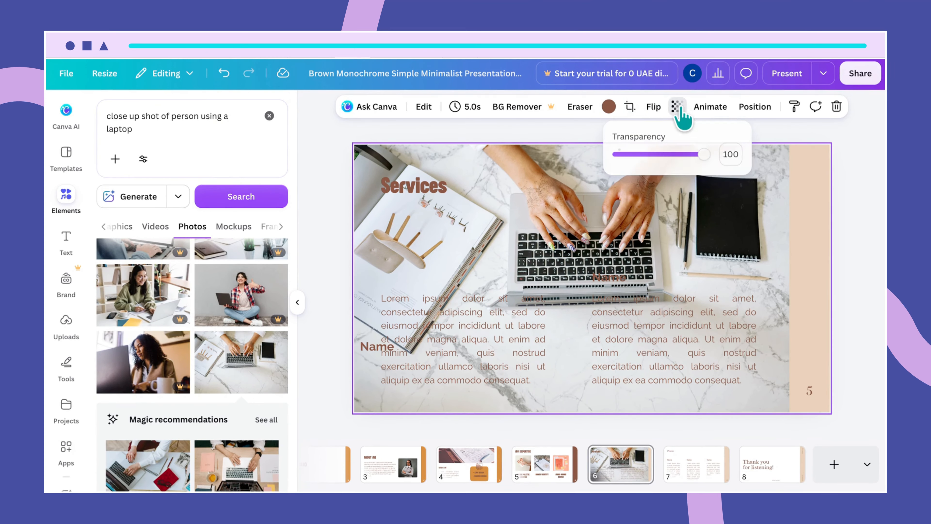
click(731, 154)
text(18)
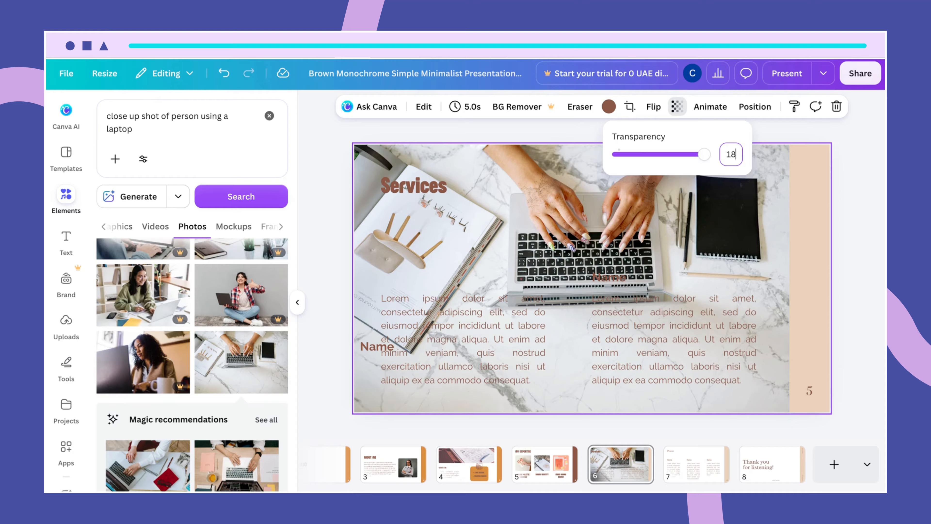
key(Return)
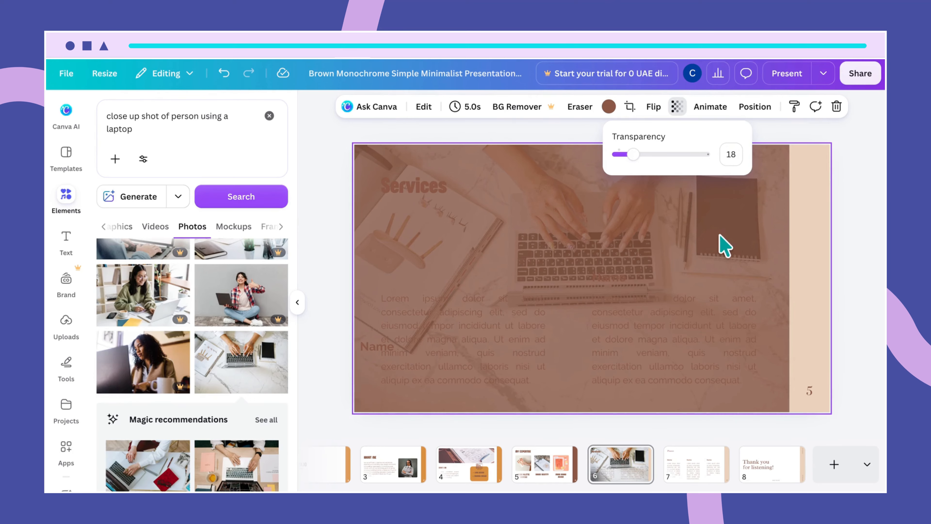
drag(632, 154, 632, 154)
click(530, 206)
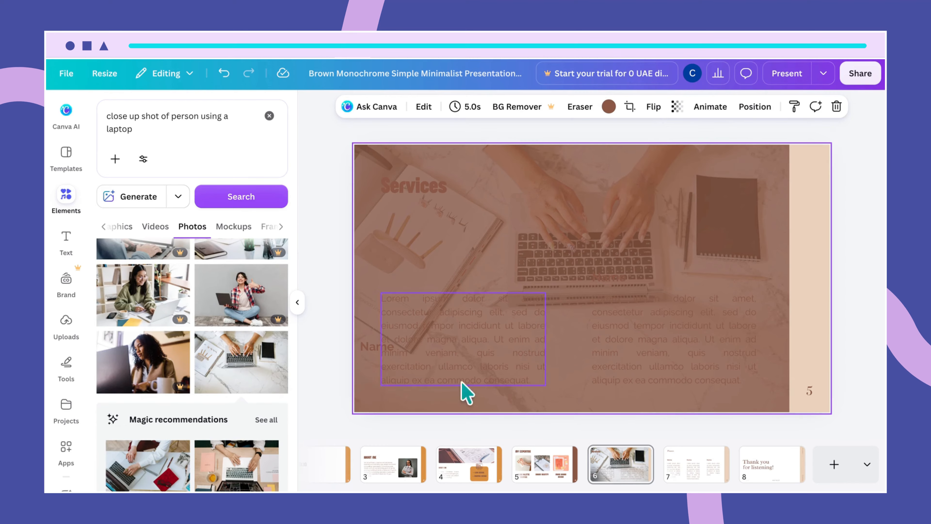
Step: Copy the orange rounded rectangle from slide 4 to slide 6 and place it over the first column of body text
click(471, 464)
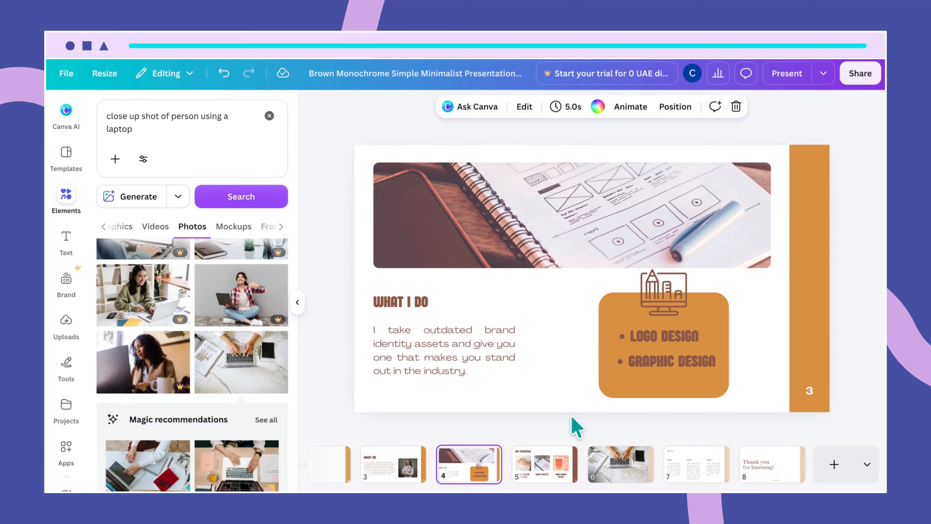
click(613, 396)
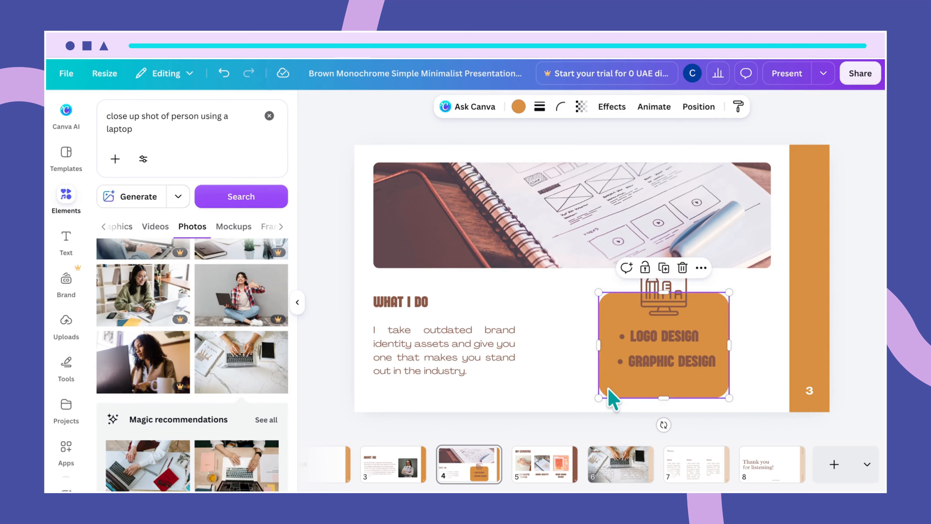
click(593, 470)
click(433, 315)
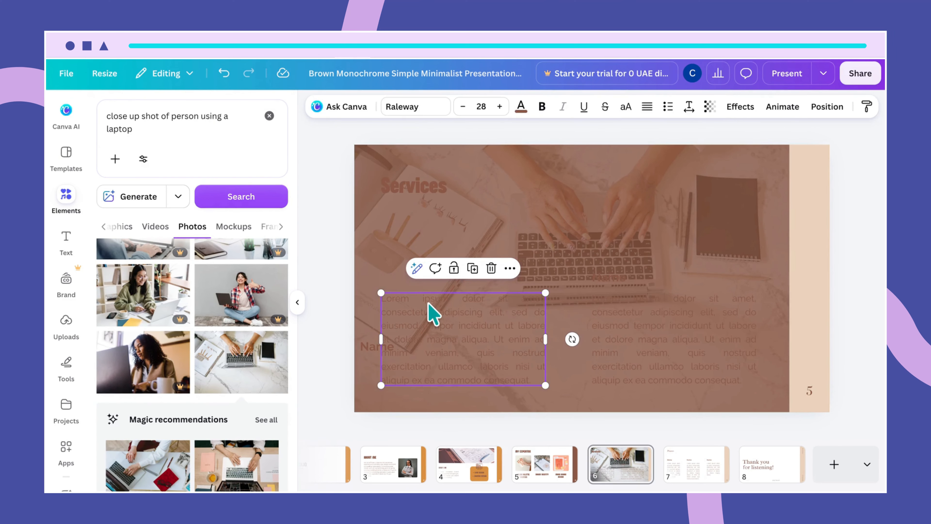
key(ctrl+v)
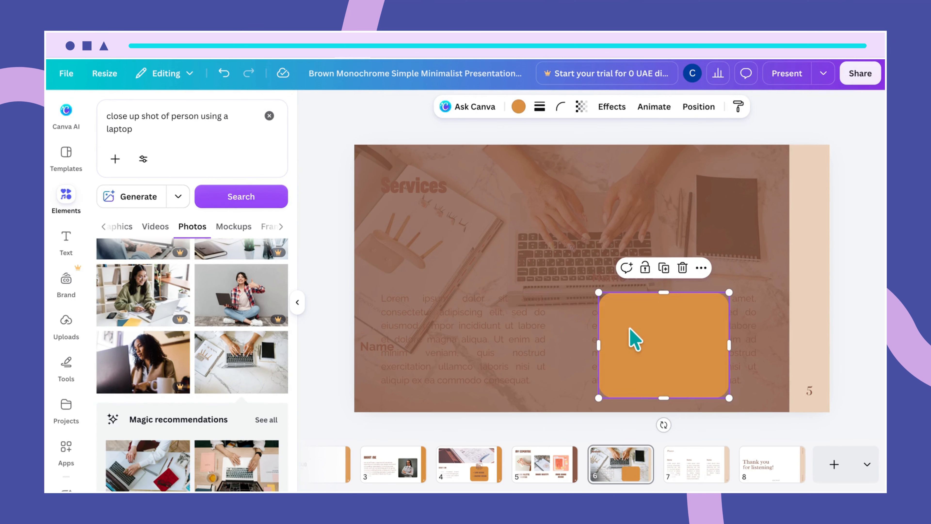
drag(634, 339, 406, 318)
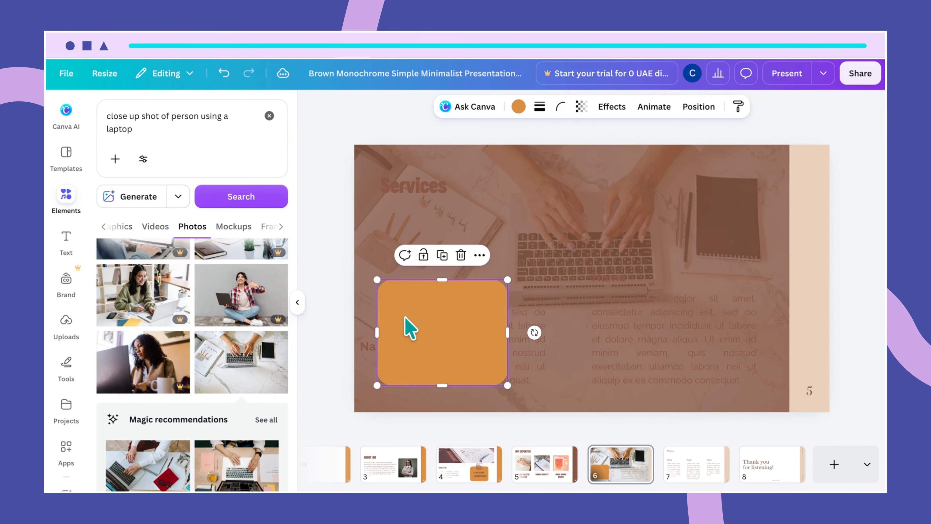
Step: Enlarge the orange rectangle to about 720 × 462 px so it covers the first column's paragraph
drag(507, 332, 556, 332)
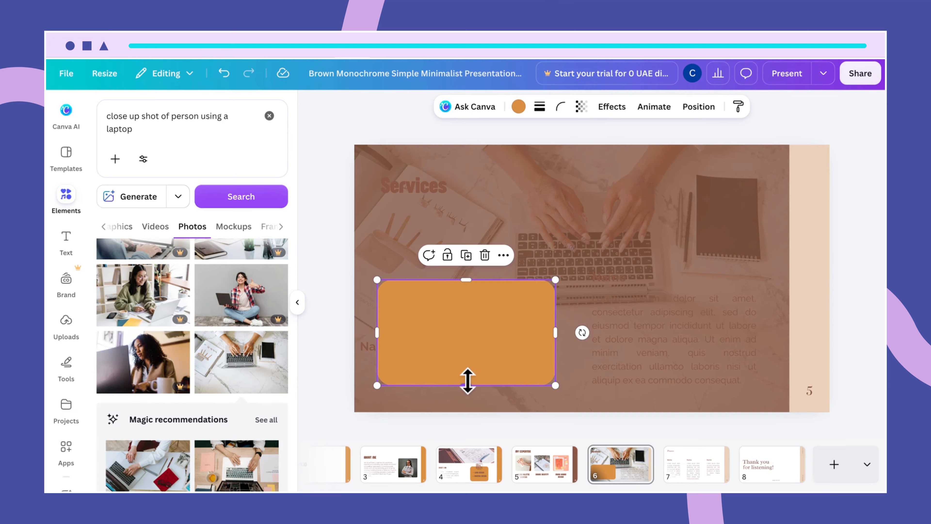
drag(465, 384, 465, 391)
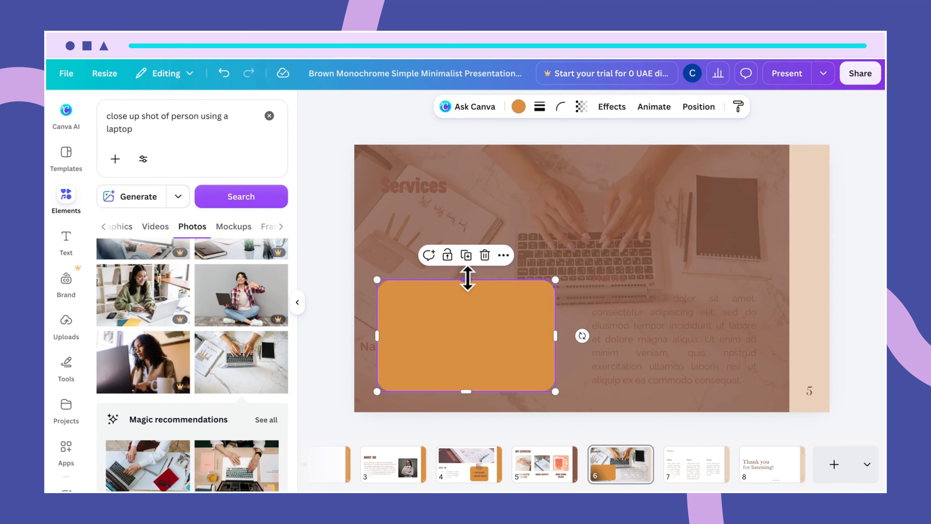
drag(468, 280, 467, 277)
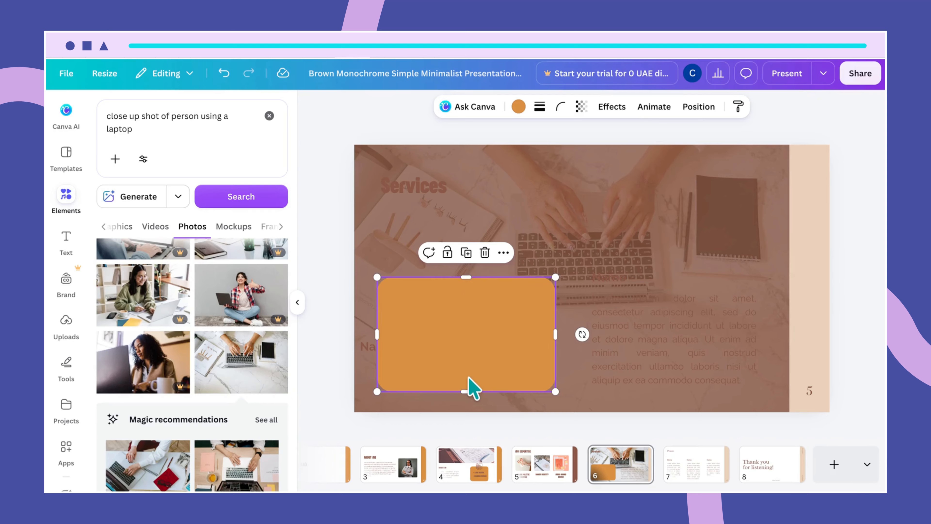
Step: Delete the placeholder paragraph hidden beneath the orange rectangle
click(689, 108)
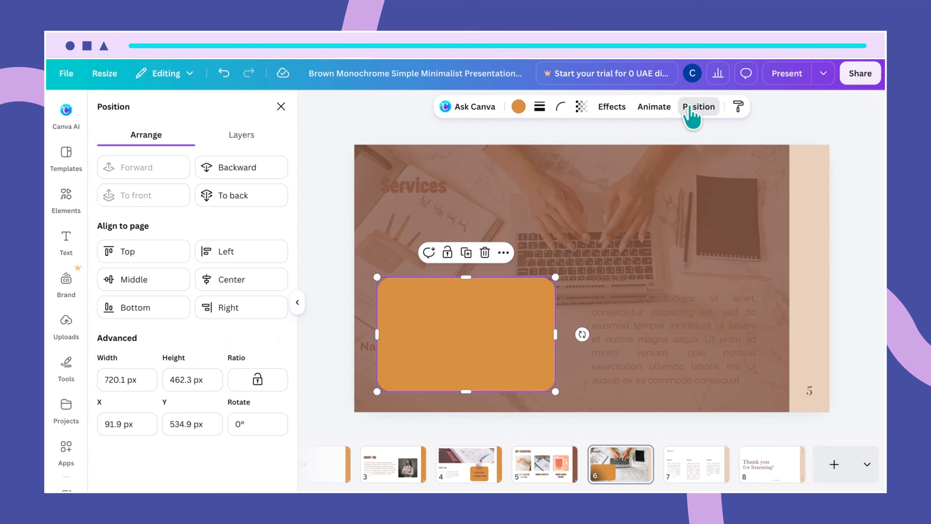
click(242, 136)
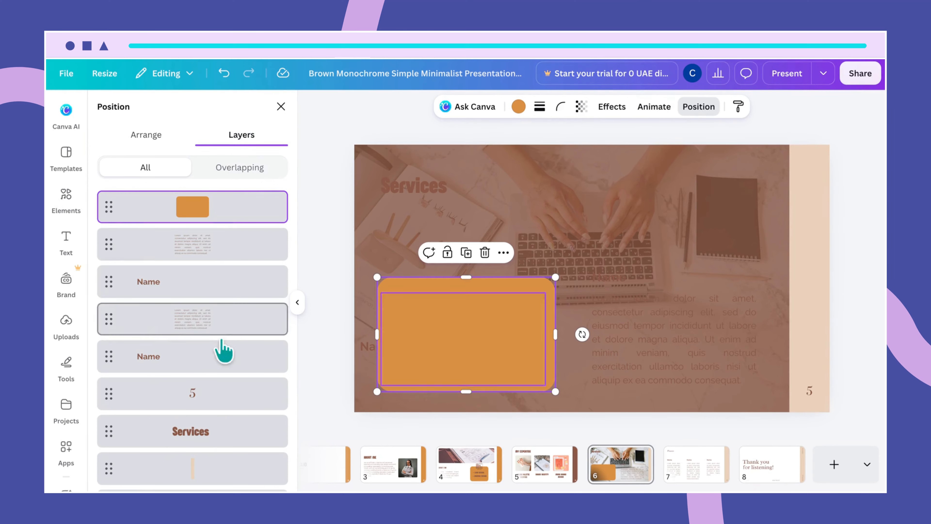
click(201, 257)
click(208, 323)
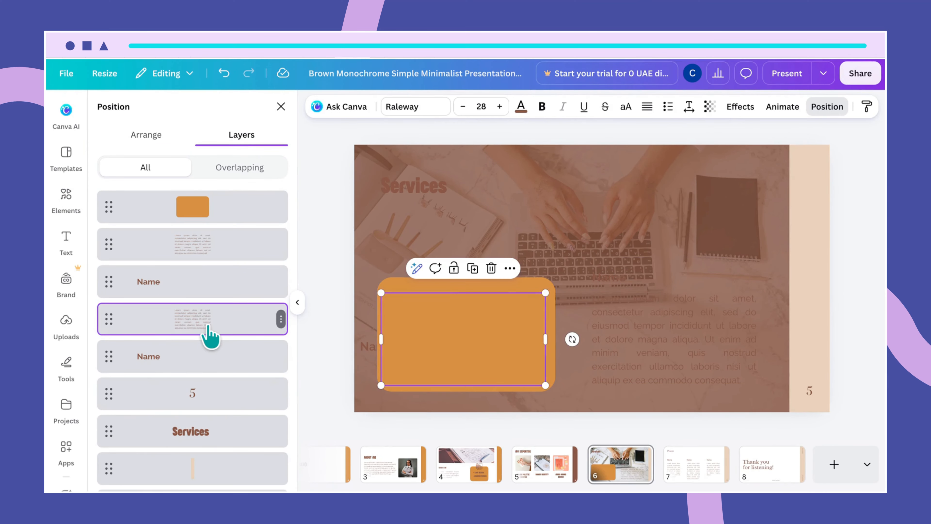
key(Delete)
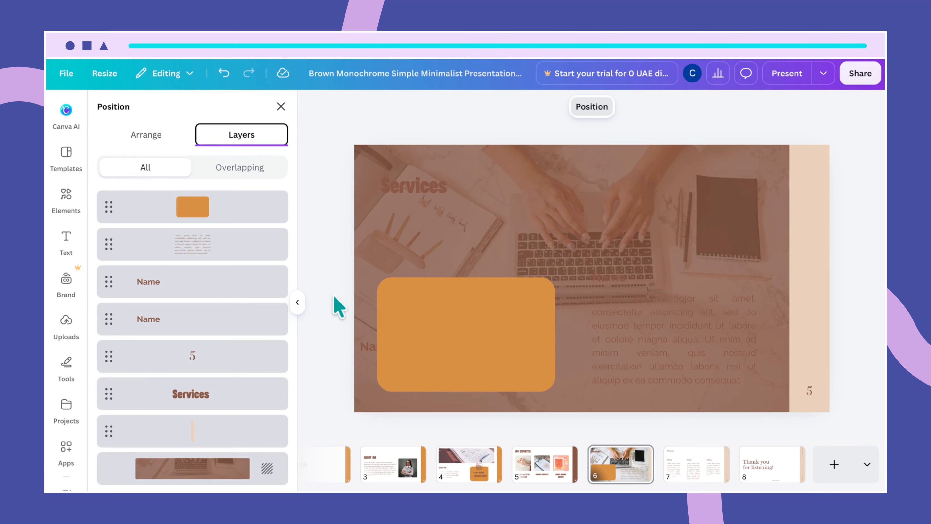
Step: Paste the white paragraph starting "Are you a brand new company" and place it in the lower part of the orange rectangle
click(401, 267)
click(403, 313)
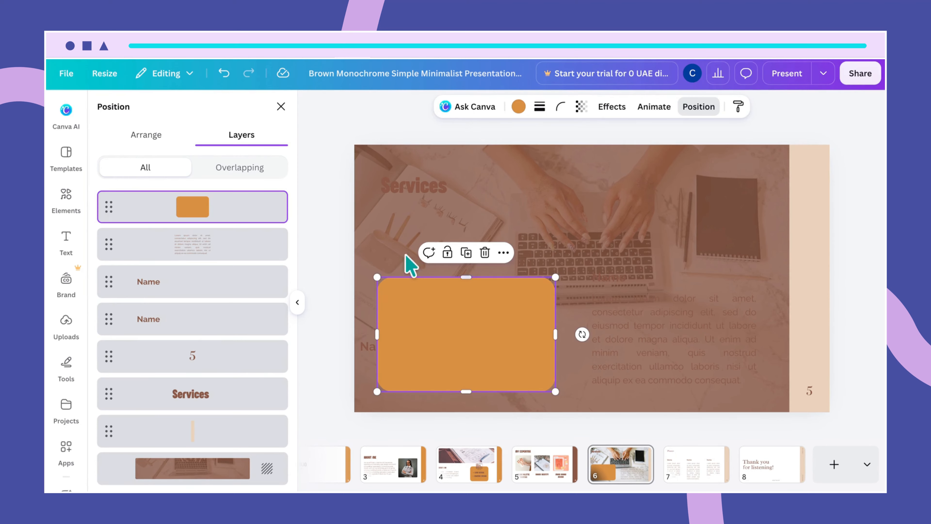
click(397, 233)
key(ctrl+z)
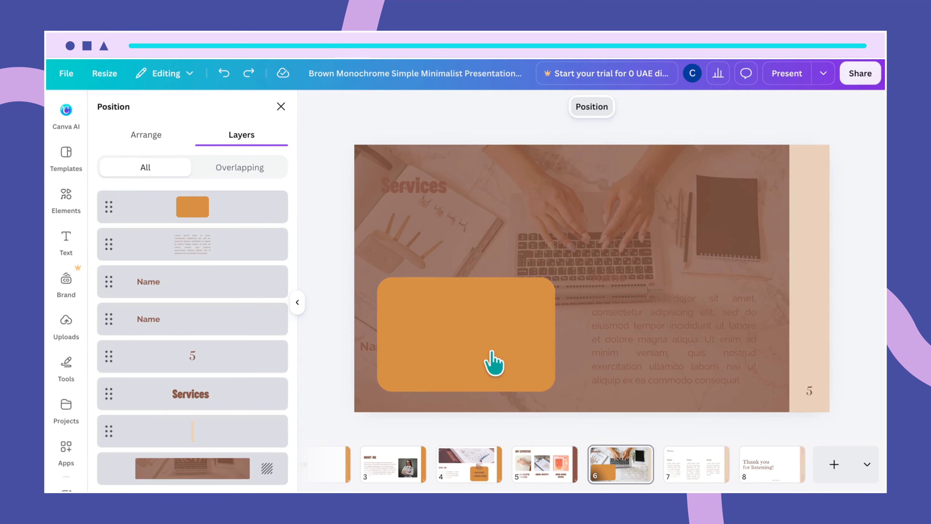
key(ctrl+y)
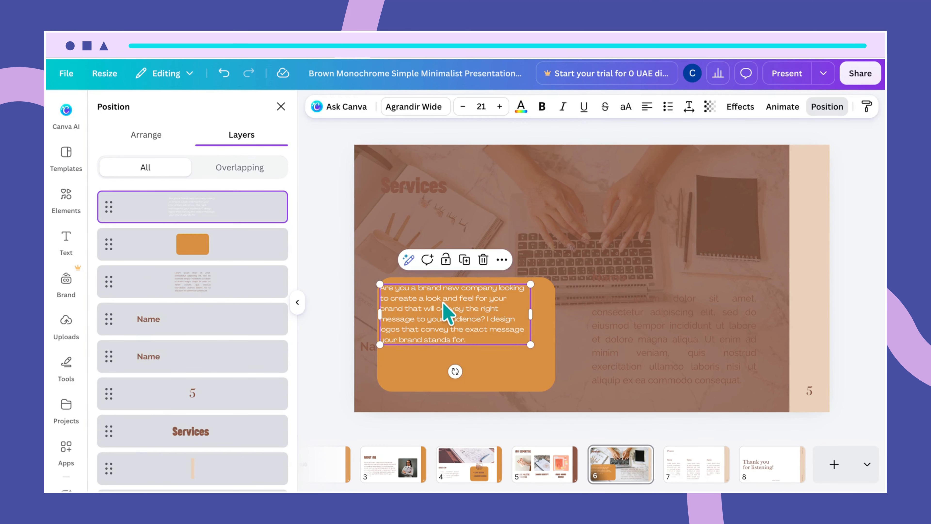
drag(457, 322, 463, 349)
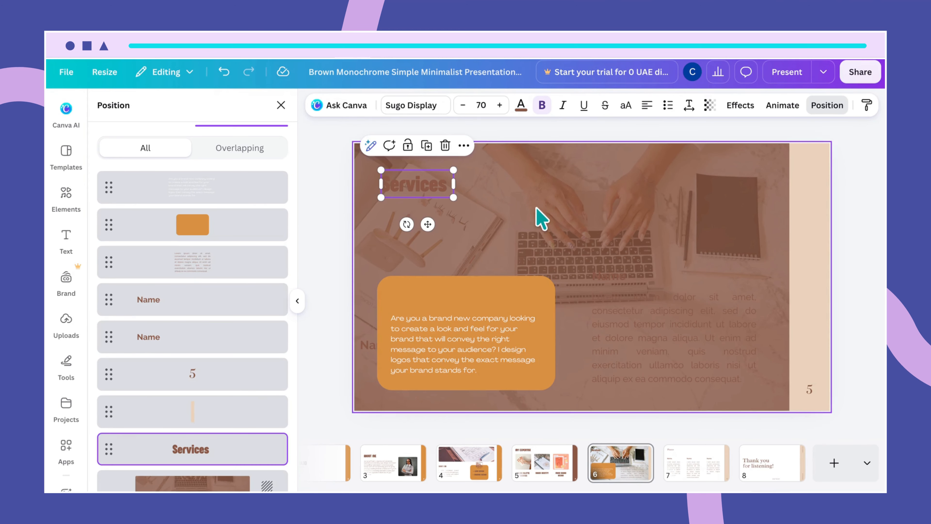
Step: Change the text colour of the Services heading to white
click(536, 208)
click(429, 188)
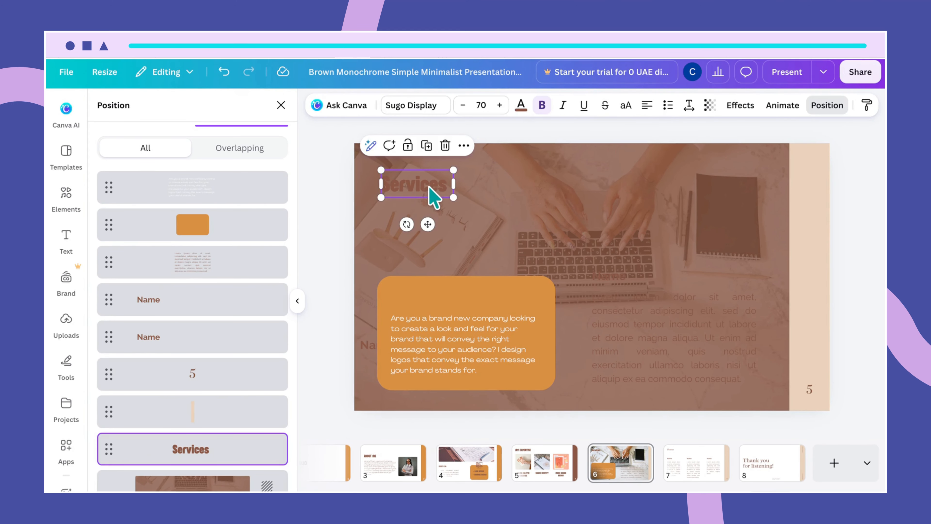
click(521, 106)
click(164, 191)
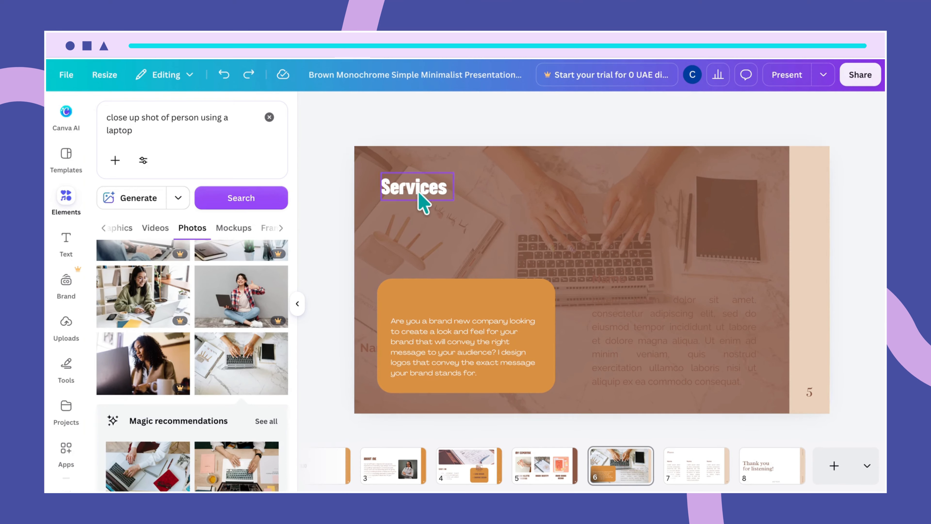
Step: Copy the Services heading into the orange box above the paragraph and change the copy's text to "LOGO DESIGN"
click(423, 201)
drag(425, 201, 430, 299)
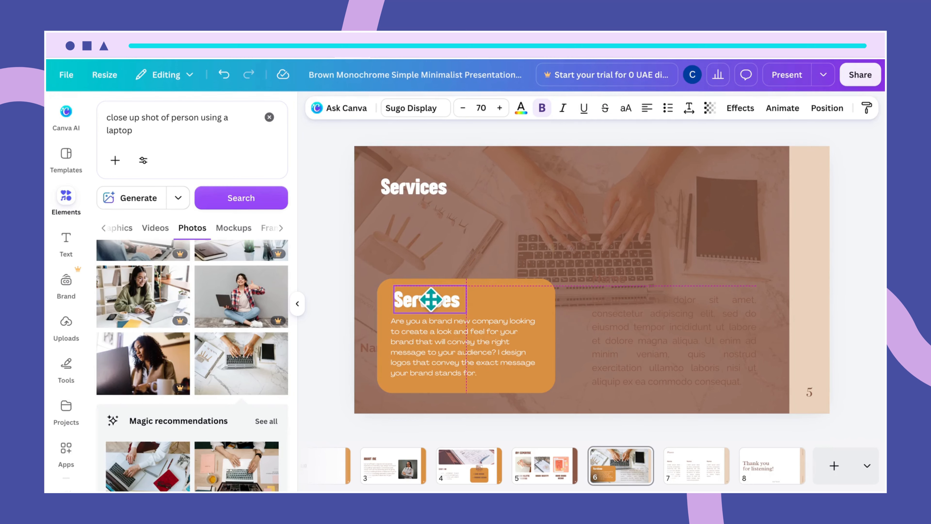
double_click(431, 299)
text(LOGO)
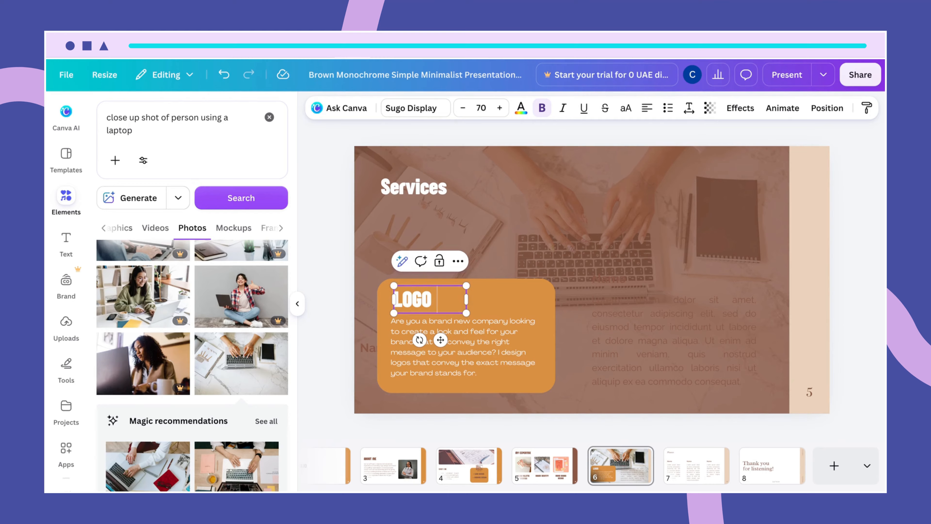
text(DESIGN)
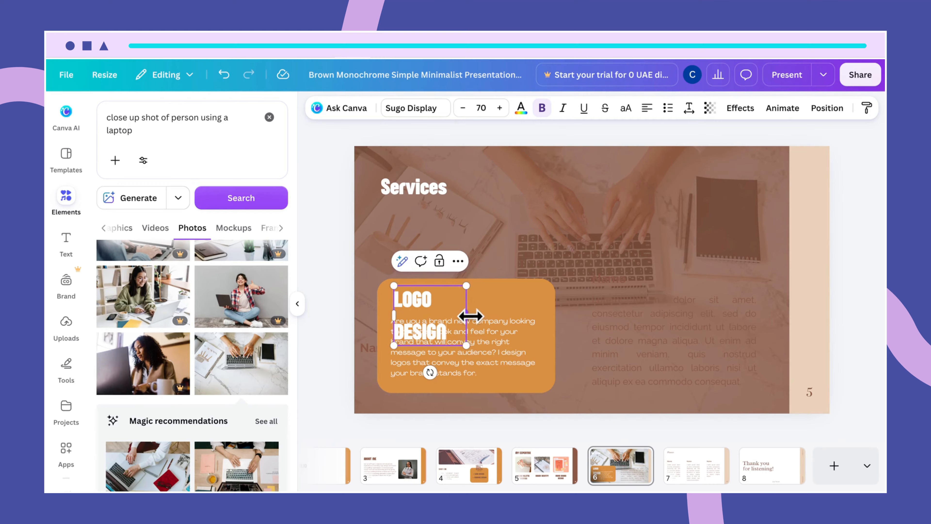
Step: Widen the LOGO DESIGN heading to fit one line, align it with the paragraph below and set its font size to 50
mouse_move(471, 315)
mouse_down()
mouse_move(513, 316)
mouse_move(455, 308)
mouse_up()
click(559, 299)
click(462, 318)
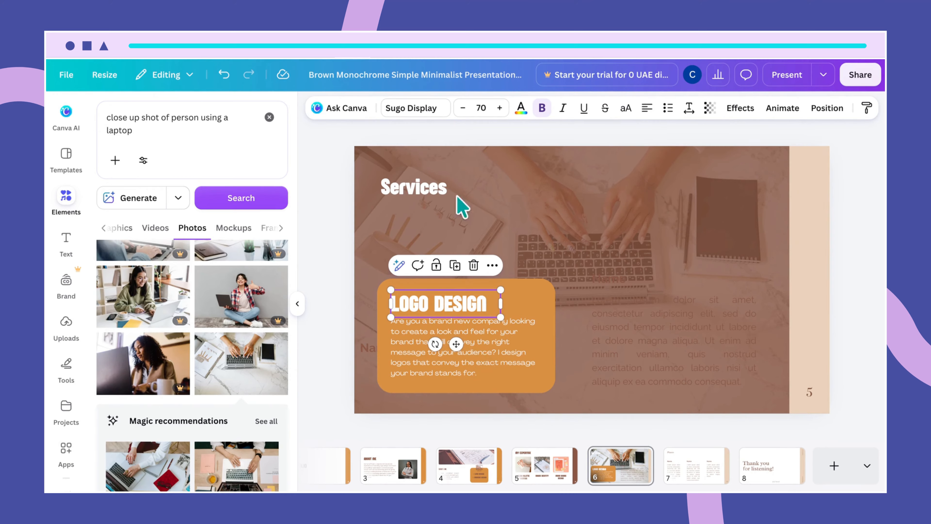
click(475, 104)
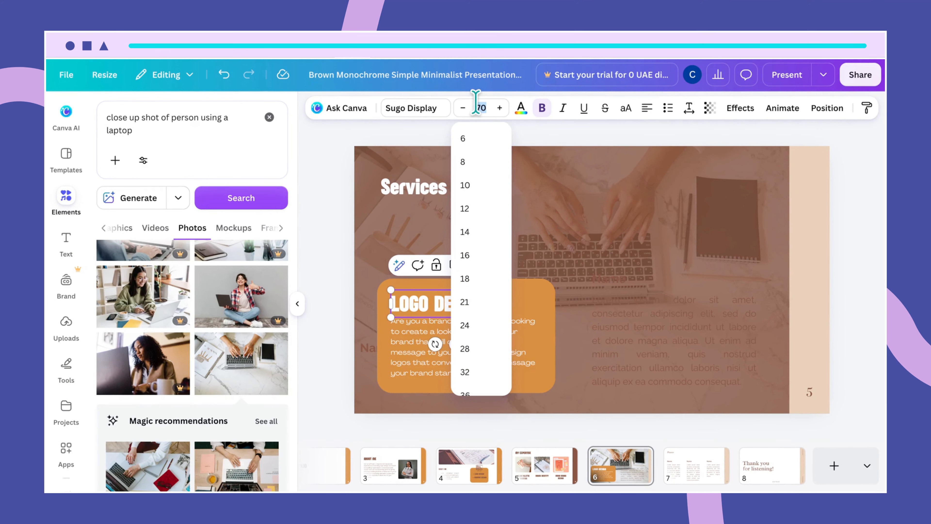
text(50)
key(Return)
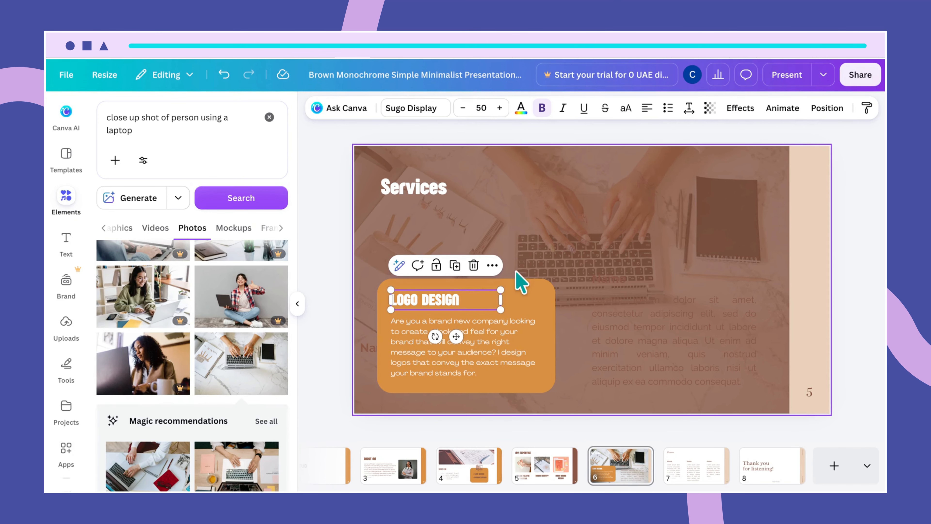
click(531, 296)
click(440, 300)
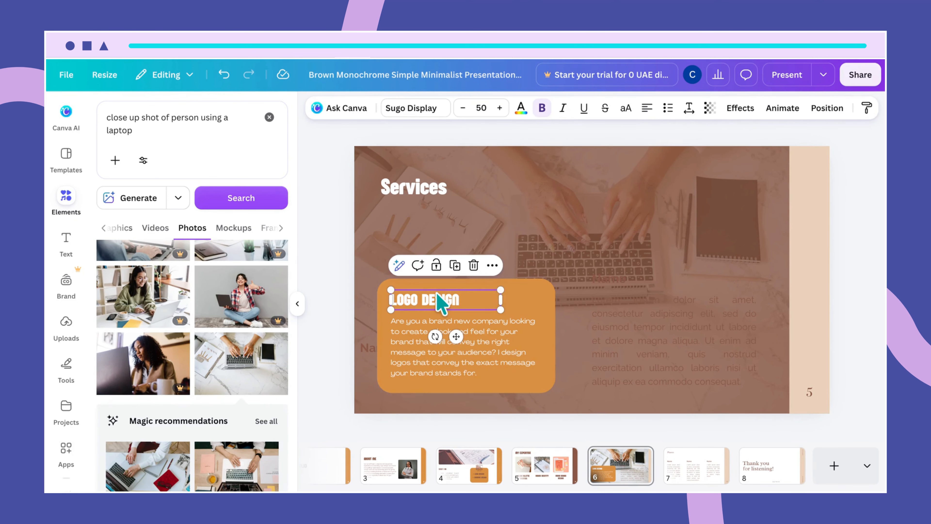
click(509, 322)
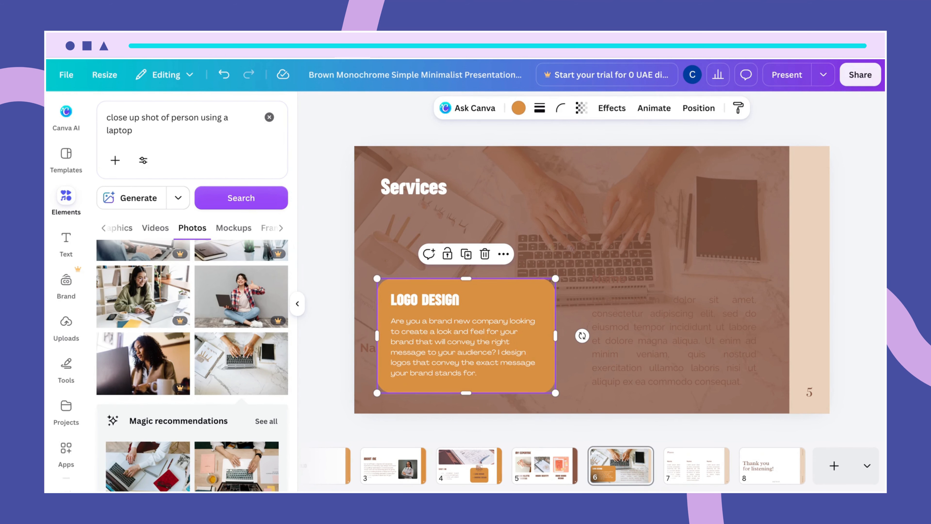
scroll(592, 280, down, 1)
scroll(592, 279, up, 1)
scroll(592, 280, down, 5)
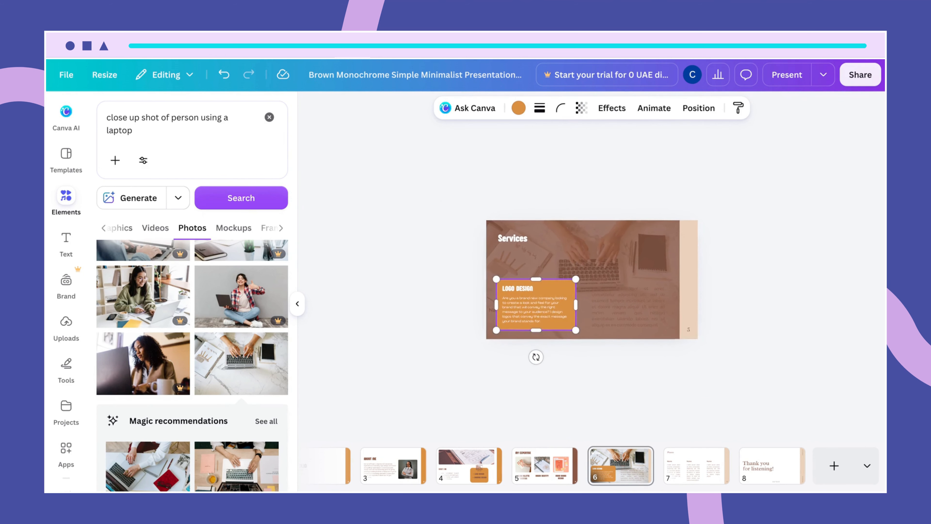
scroll(592, 280, up, 1)
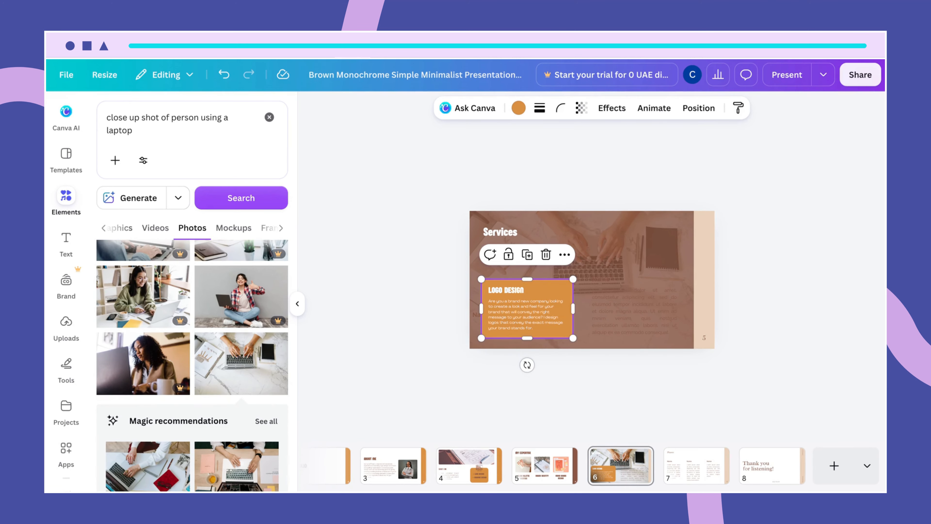
scroll(592, 279, up, 6)
scroll(592, 279, up, 1)
scroll(592, 280, up, 3)
scroll(592, 280, down, 2)
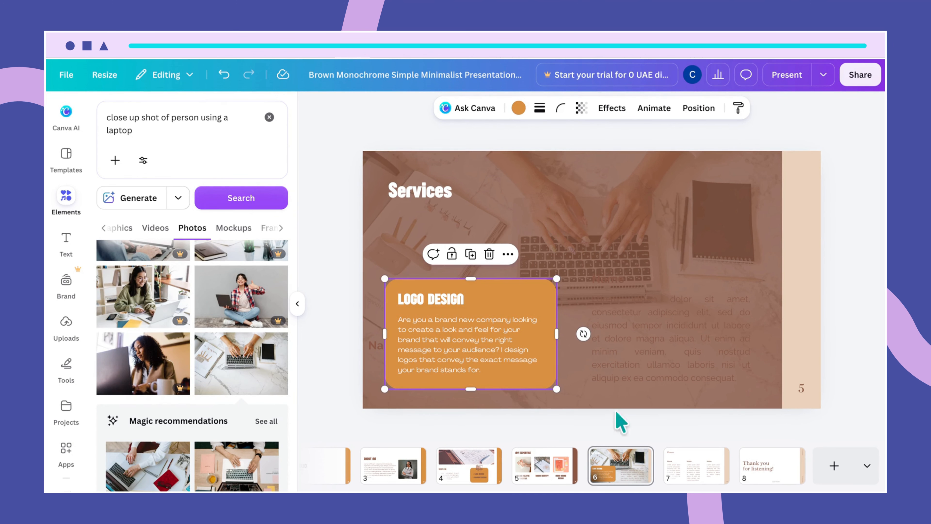
Step: Delete the second column's placeholder paragraph and its Name label
click(647, 332)
key(Delete)
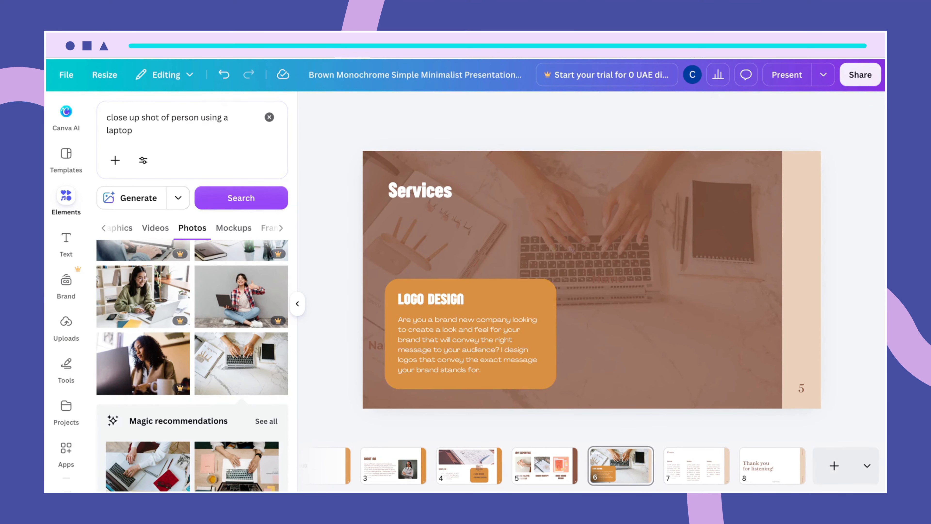
click(606, 281)
key(Delete)
Step: Duplicate the orange LOGO DESIGN box with its texts and place the copy beside it over the second column
click(472, 262)
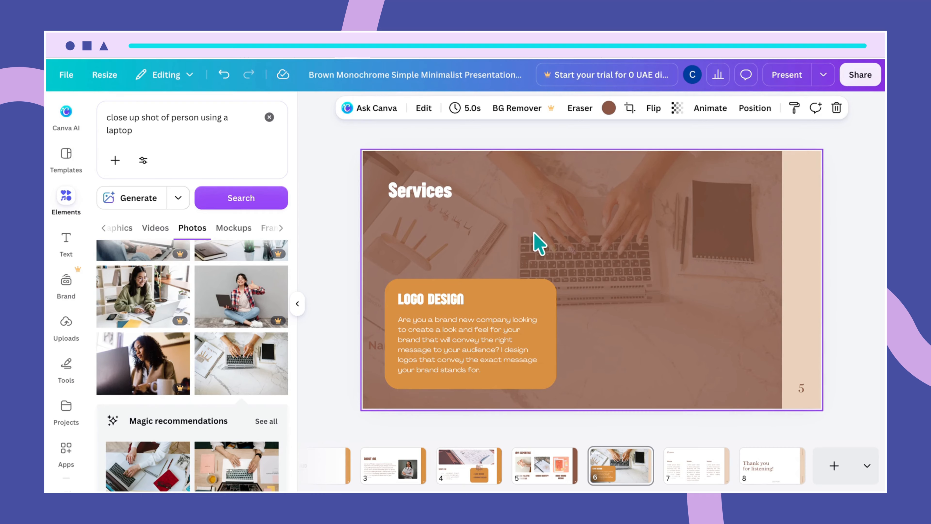
drag(481, 244, 440, 405)
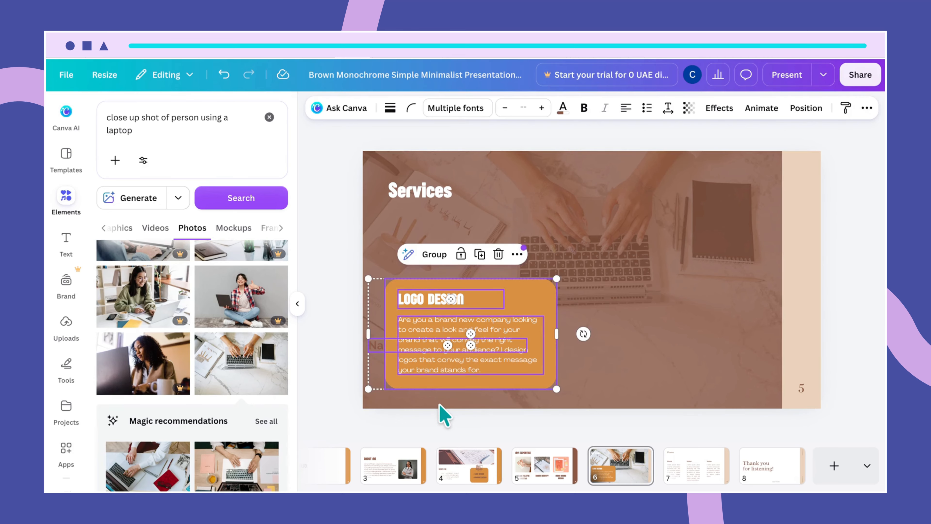
key(ctrl+d)
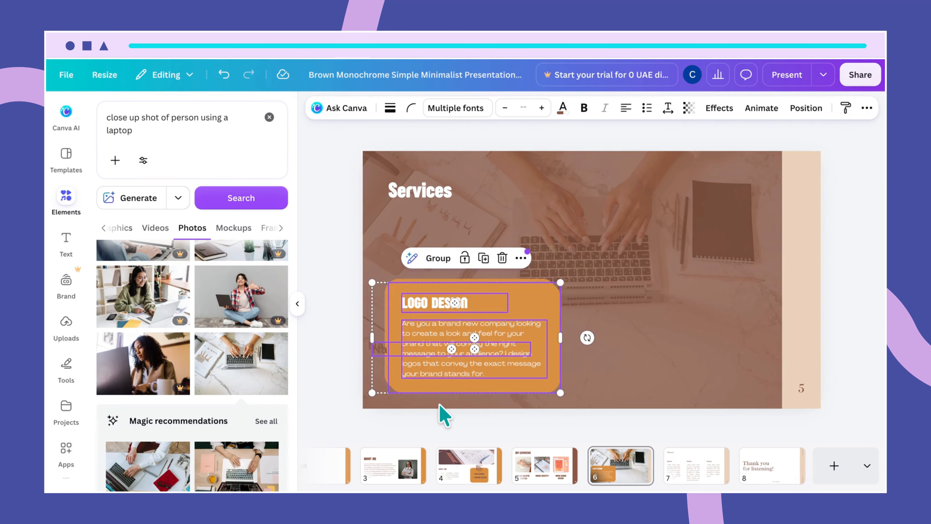
drag(541, 303, 736, 292)
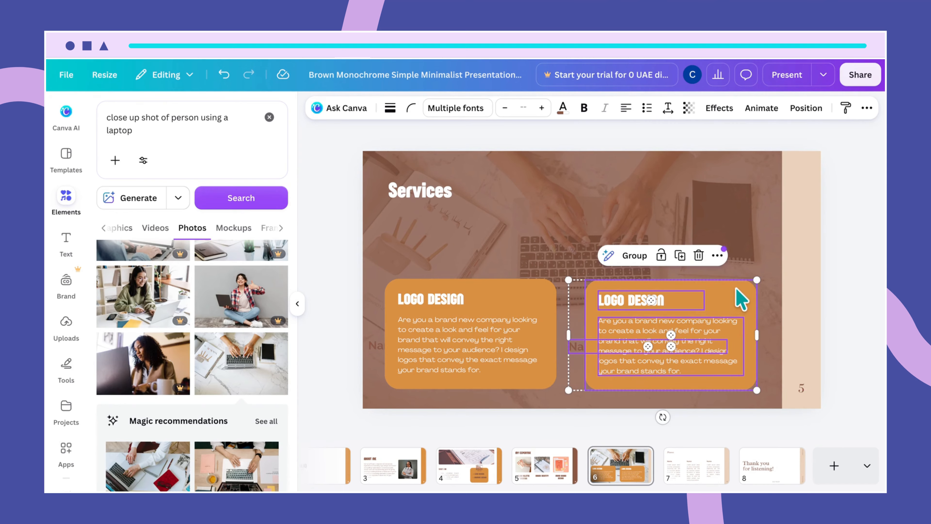
Step: Change the heading in the duplicated orange box to "GRAPHIC DESIGN"
double_click(649, 299)
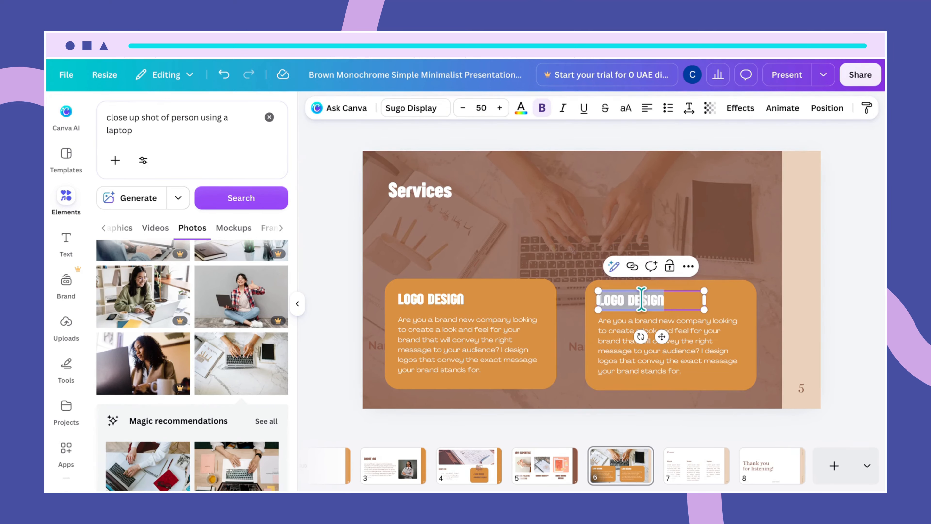
click(628, 299)
key(BackSpace)
key(BackSpace)
key(BackSpace)
key(BackSpace)
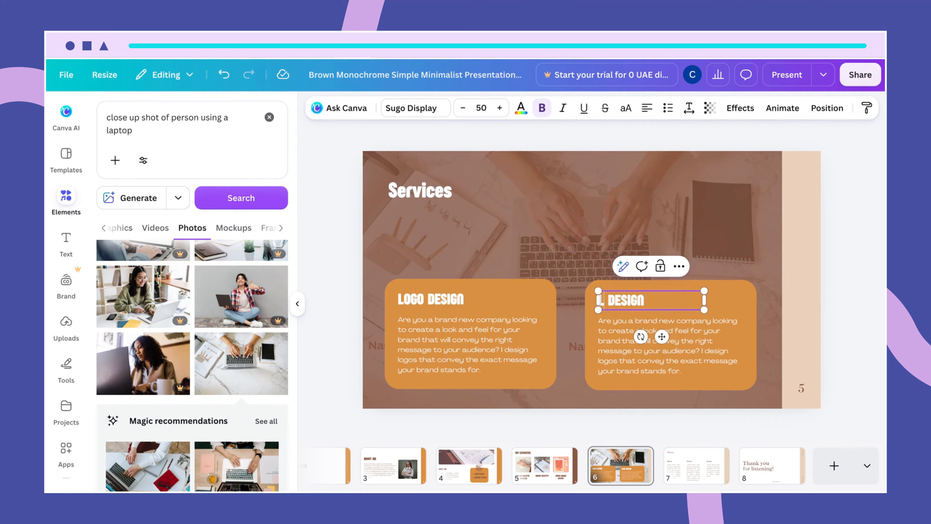
text(GRAPHIC)
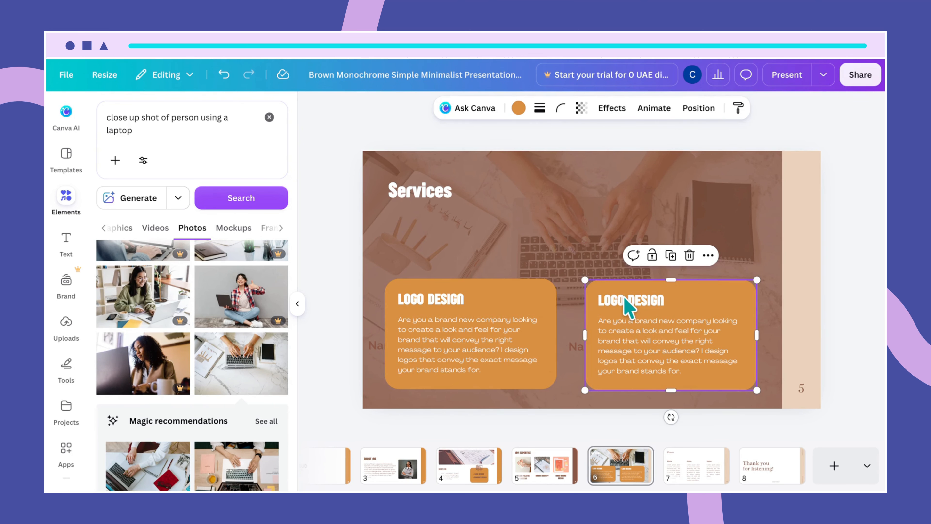
Step: Change the second orange box's heading to "PRESENTATION DESIGN" and widen its text box so the heading fits on one line
double_click(624, 298)
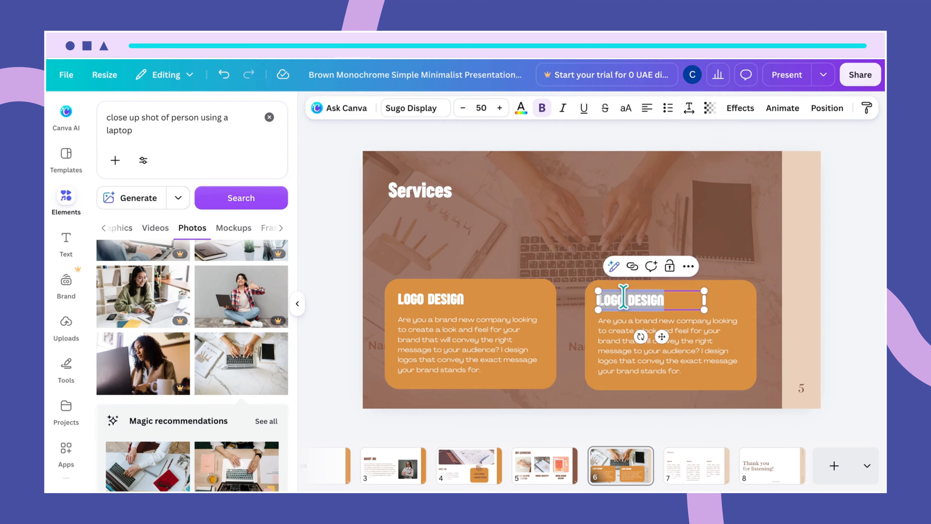
click(624, 297)
key(BackSpace)
key(BackSpace)
key(BackSpace)
key(BackSpace)
key(BackSpace)
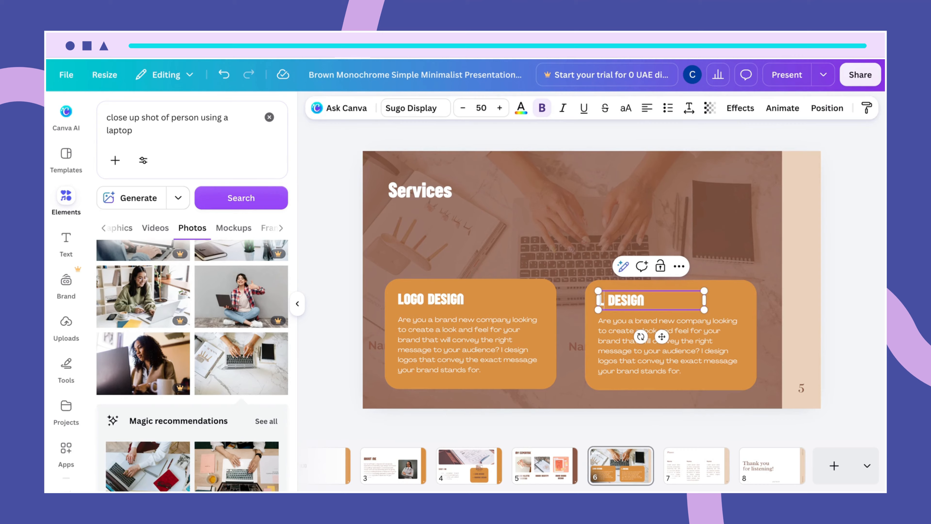
text(PRESENTA)
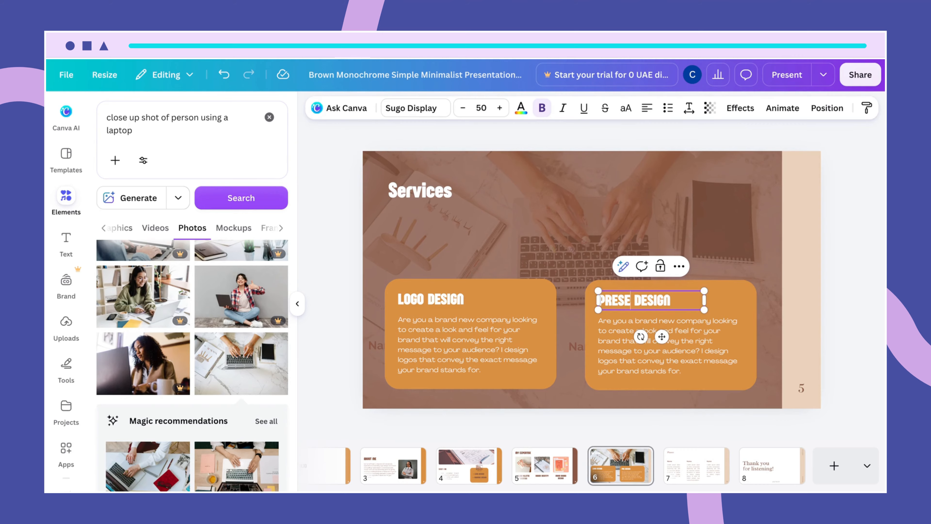
text(TIO)
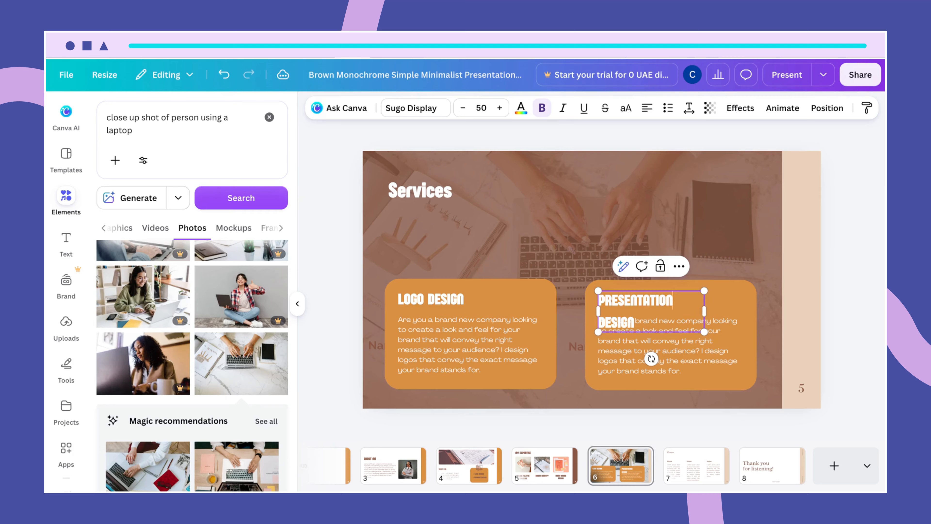
text(N)
drag(705, 311, 728, 314)
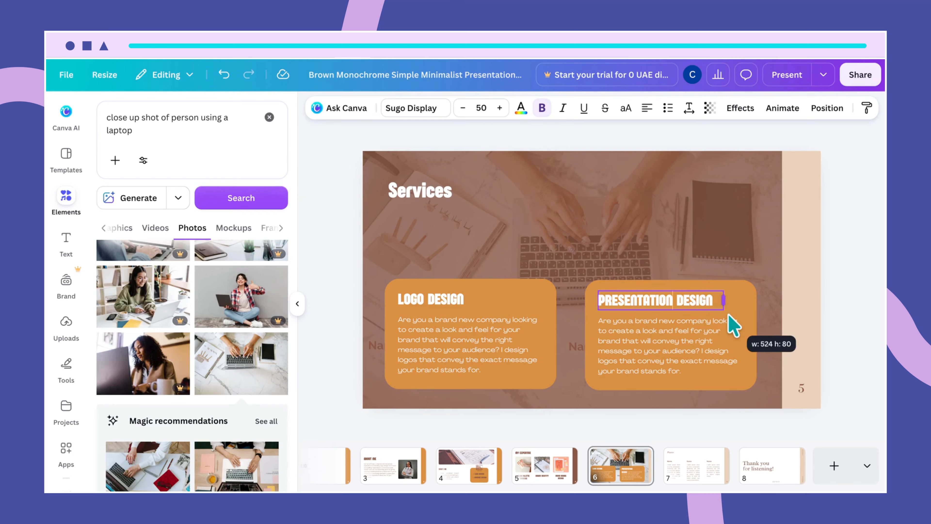
Step: Replace the paragraph under PRESENTATION DESIGN with the copied text beginning "Looking to land that sponsorship"
click(742, 361)
click(743, 362)
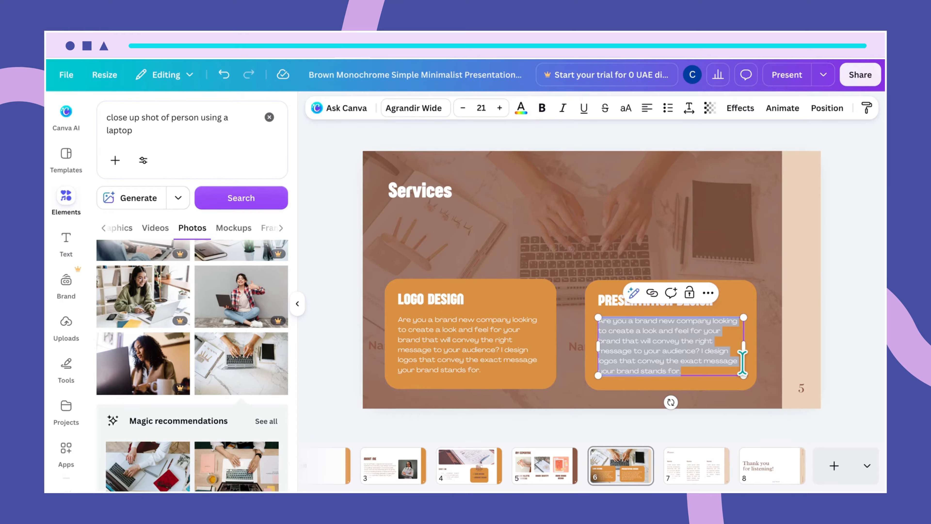
key(BackSpace)
text(Looking to land that sponsorship that will help you meet your business goals or get the funding that will set your business on the path to growth? I am a visual storyteller that can help you comunicate why you deserve that business boost.)
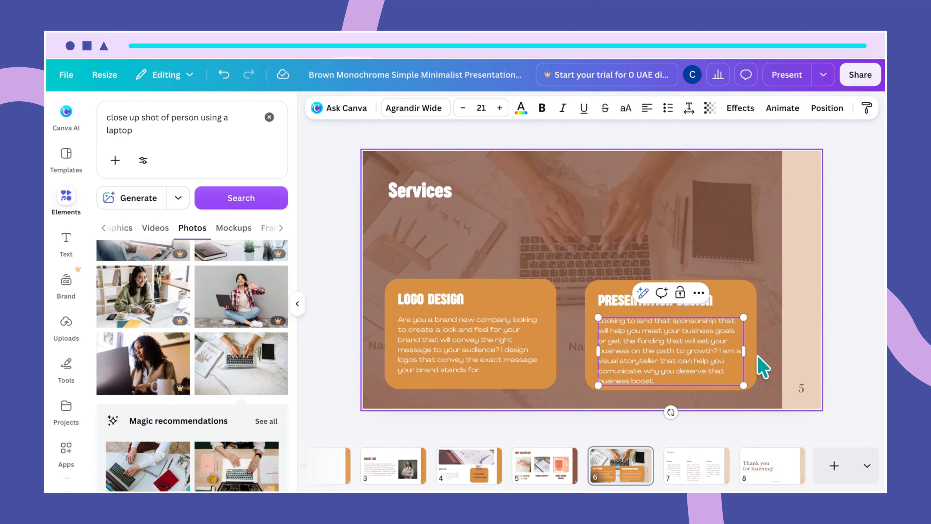
Step: Recolour the beige vertical strip along the slide's edge to the same orange as the service boxes
click(808, 332)
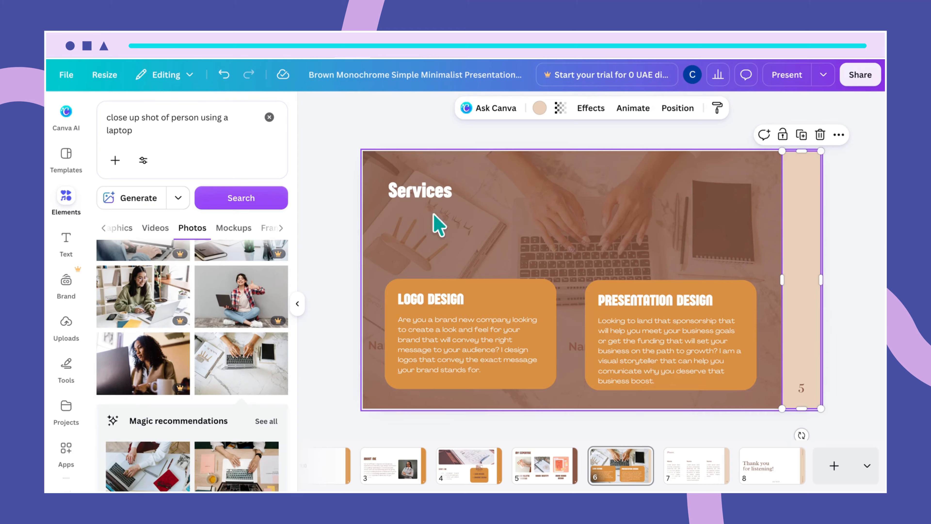
click(540, 108)
click(220, 194)
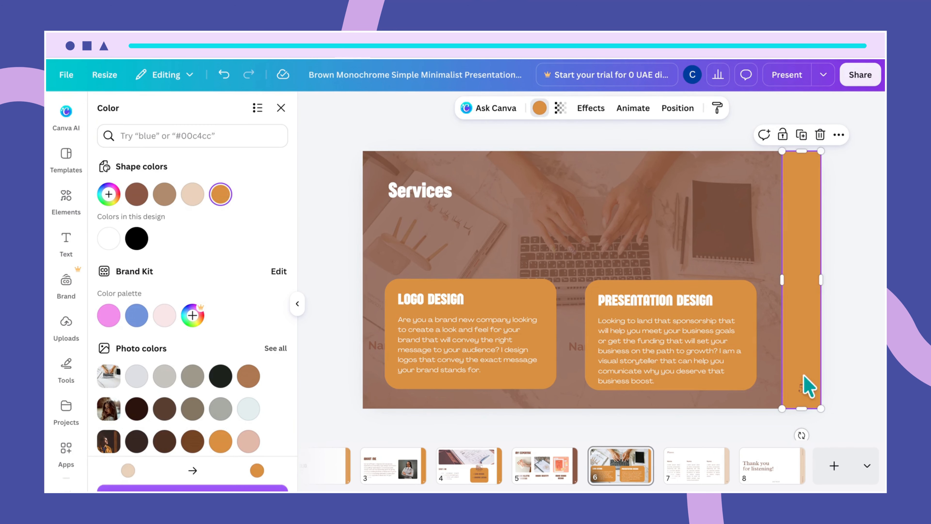
Step: Set the slide's page number to the Agrandir Wide font in bold white
click(807, 395)
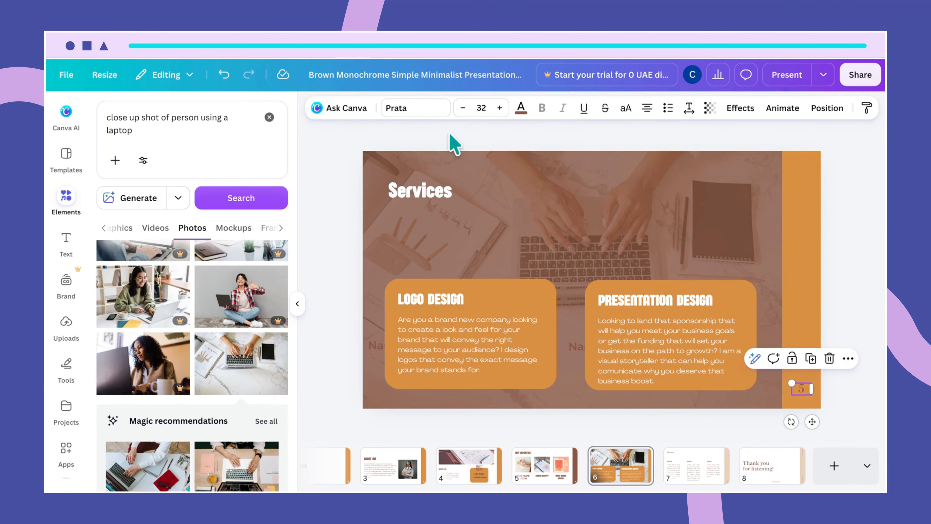
click(425, 110)
click(250, 248)
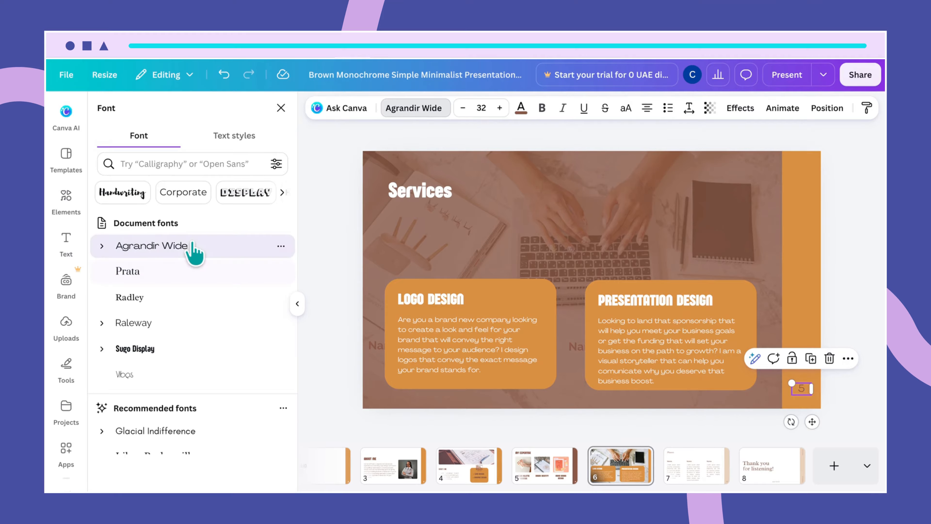
click(521, 109)
click(165, 193)
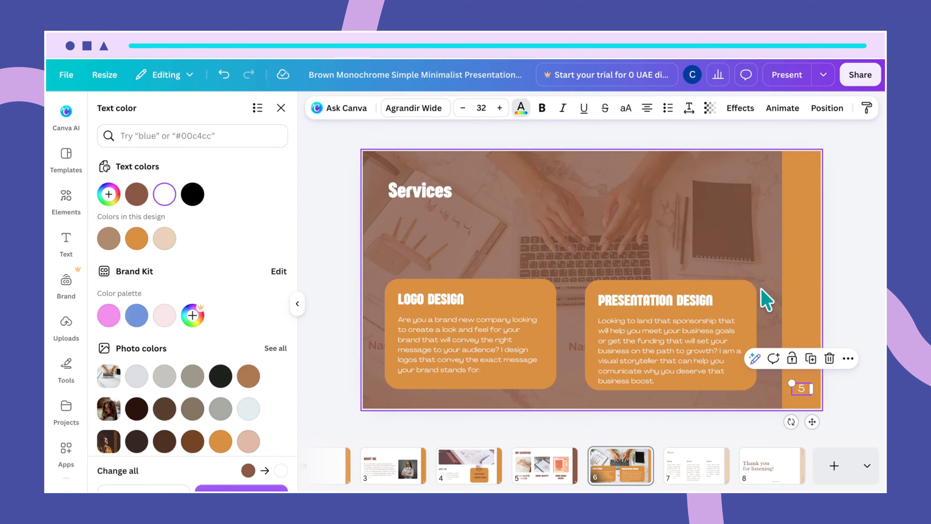
click(542, 108)
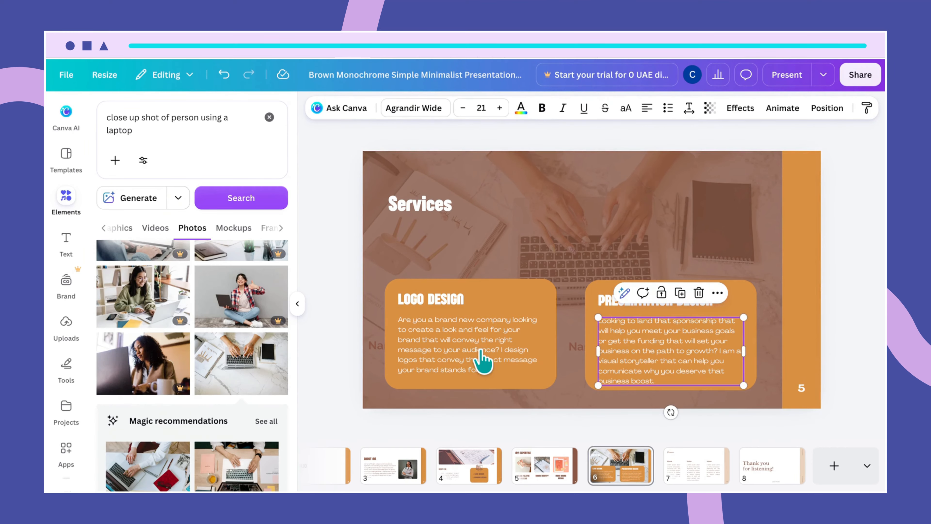
Step: Move the Services heading straight down so it sits just above the LOGO DESIGN box
click(430, 205)
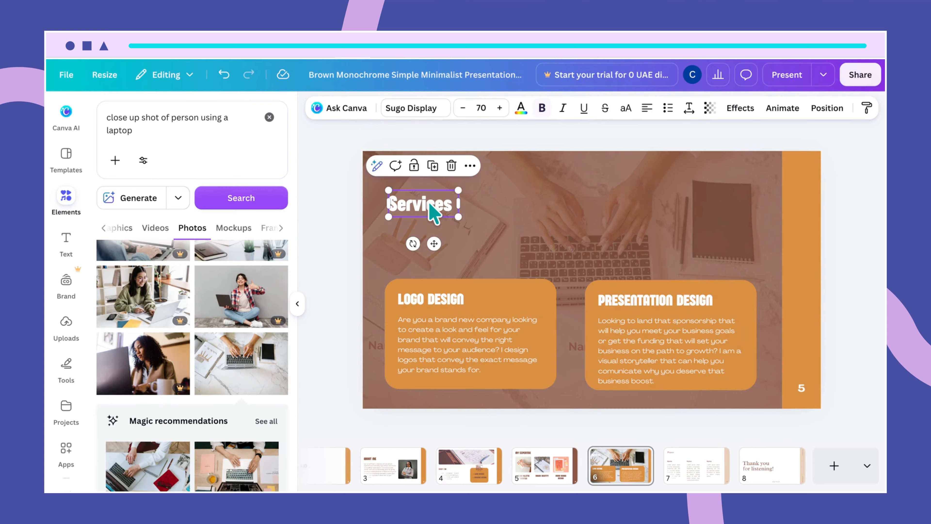
drag(431, 205, 431, 247)
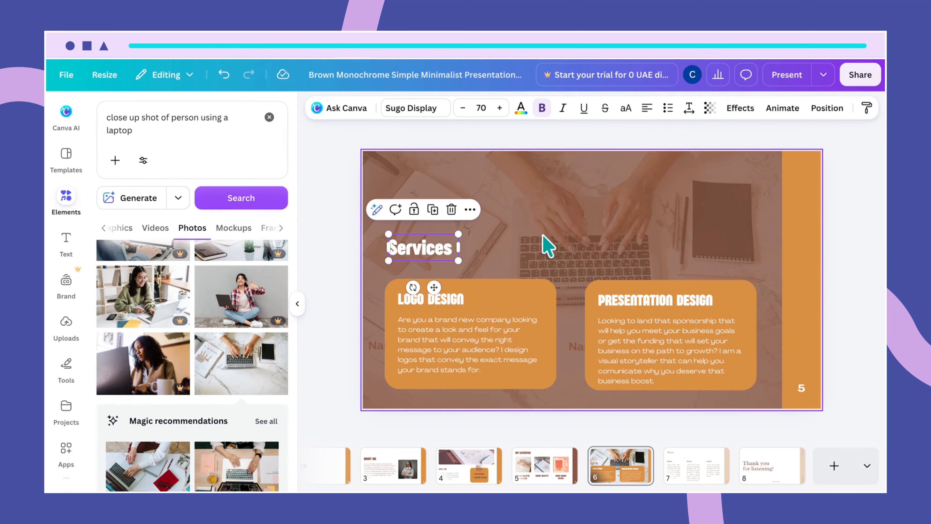
click(548, 246)
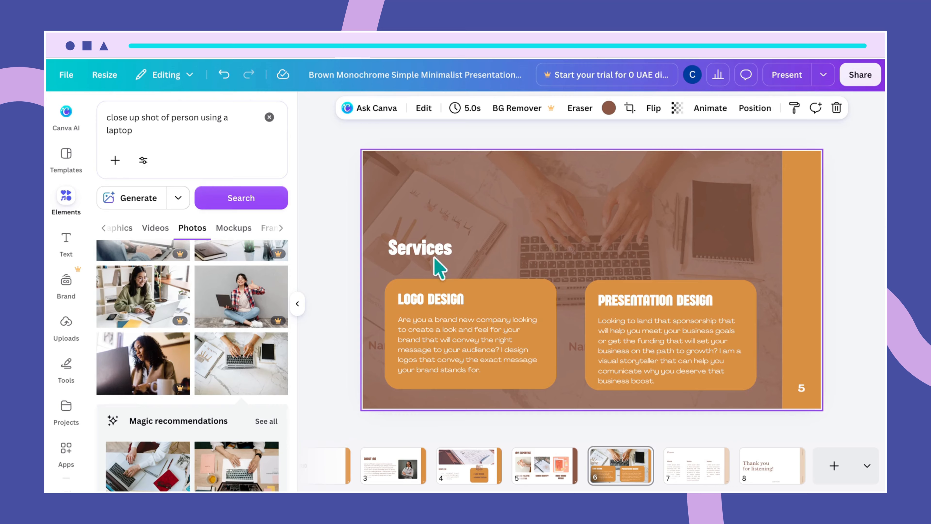
Step: Shrink the orange LOGO DESIGN box slightly from its upper-right corner, then extend its upper edge a little
click(542, 309)
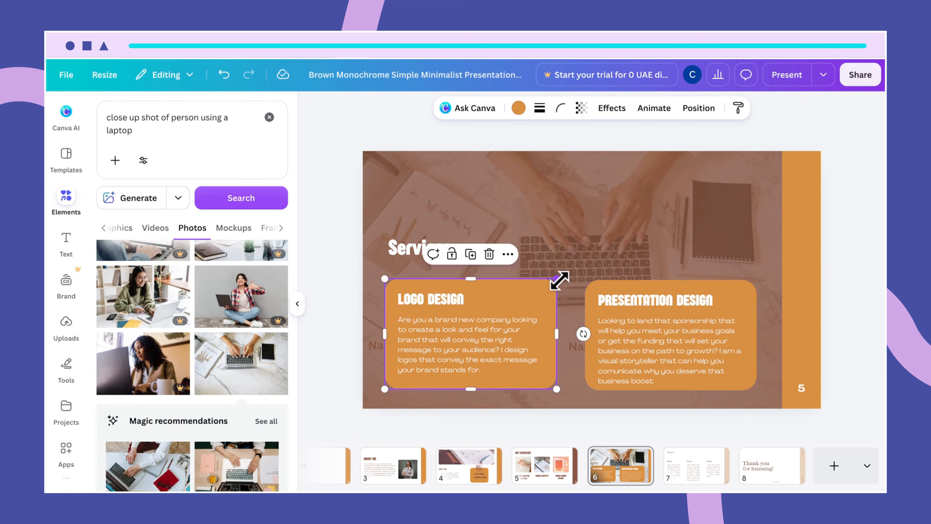
drag(559, 279, 548, 284)
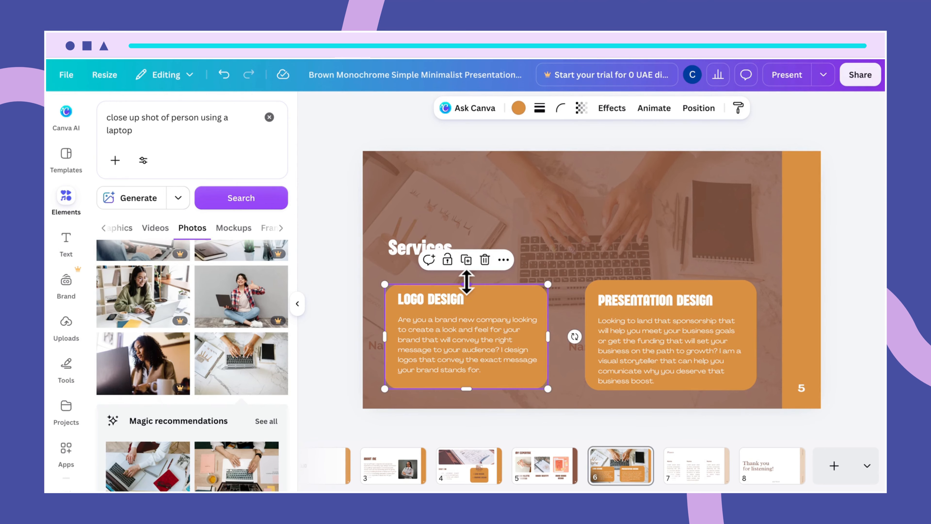
drag(466, 282, 466, 279)
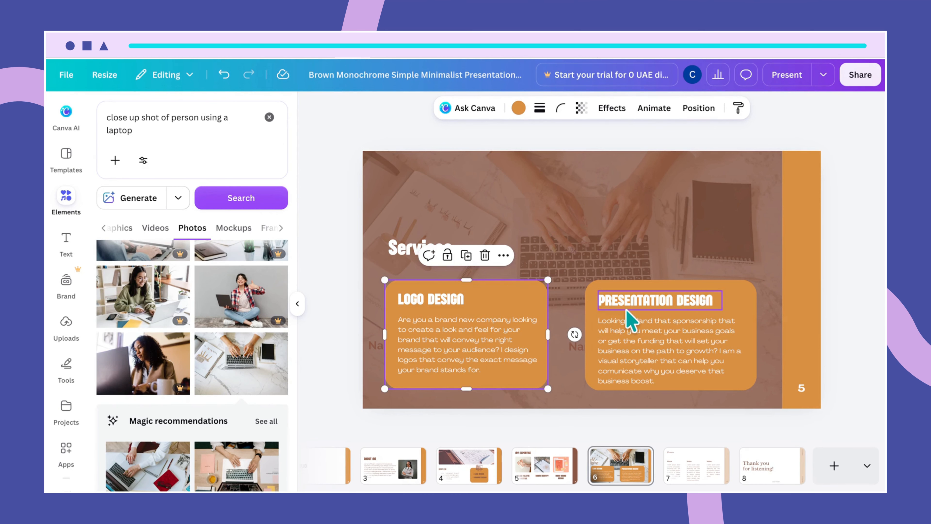
Step: Replace the orange shape behind PRESENTATION DESIGN with a copy of the resized LOGO DESIGN box, level with the original
click(595, 313)
key(Delete)
click(543, 306)
key(ctrl+c)
key(ctrl+v)
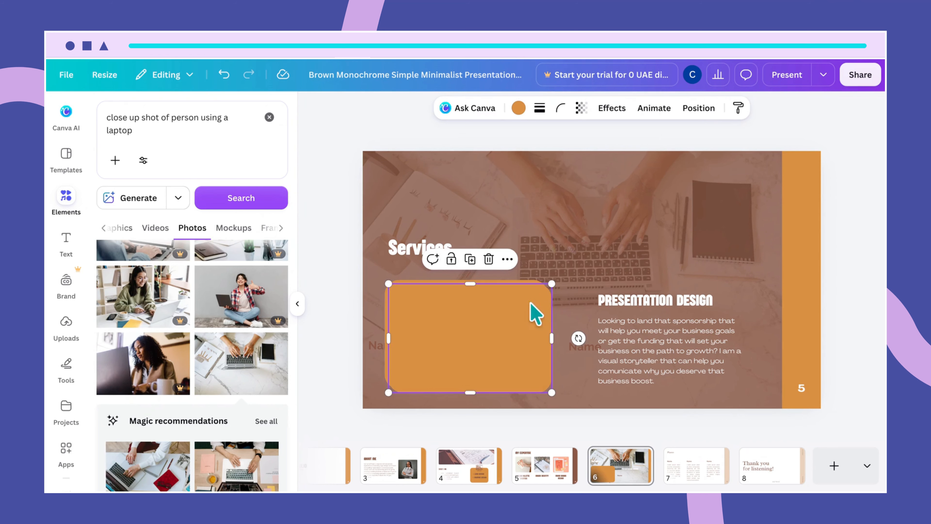
drag(505, 316, 703, 304)
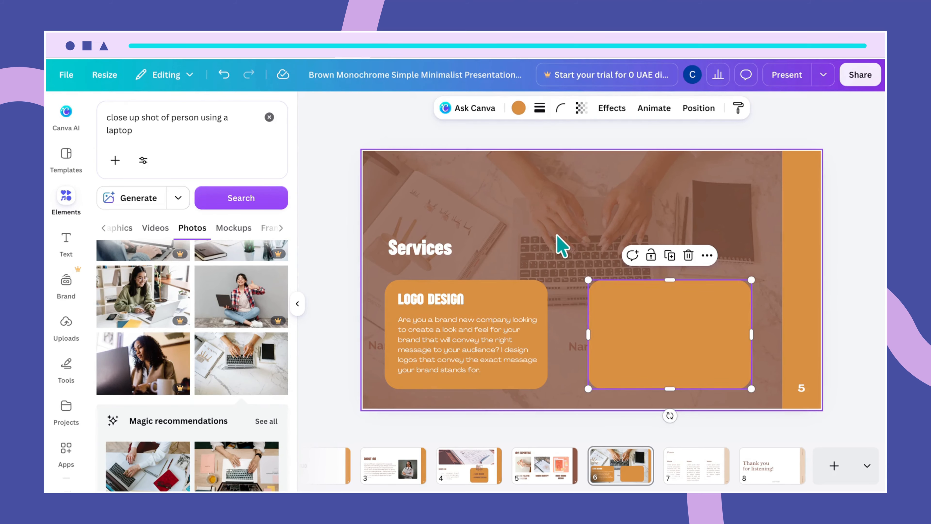
Step: Reorder the layers so the PRESENTATION DESIGN heading and its paragraph lie above the new orange box
click(559, 244)
click(755, 110)
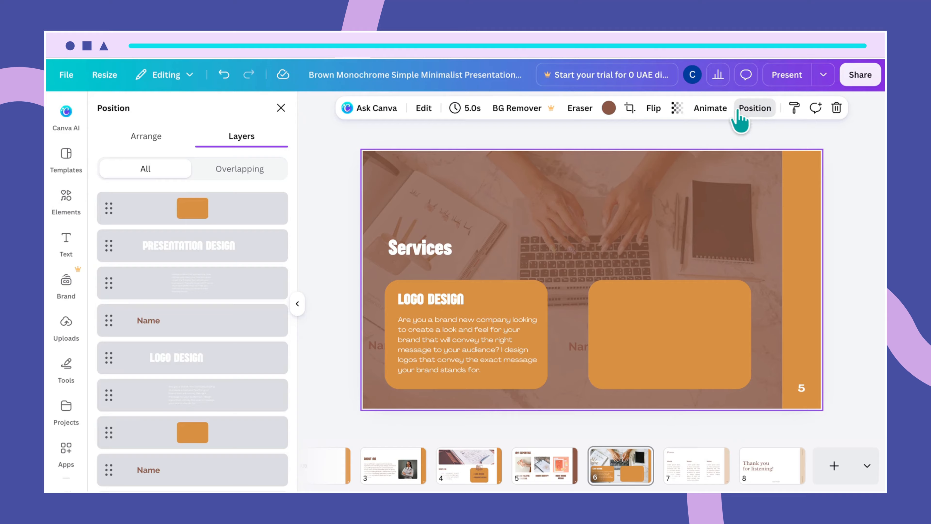
drag(189, 250, 200, 200)
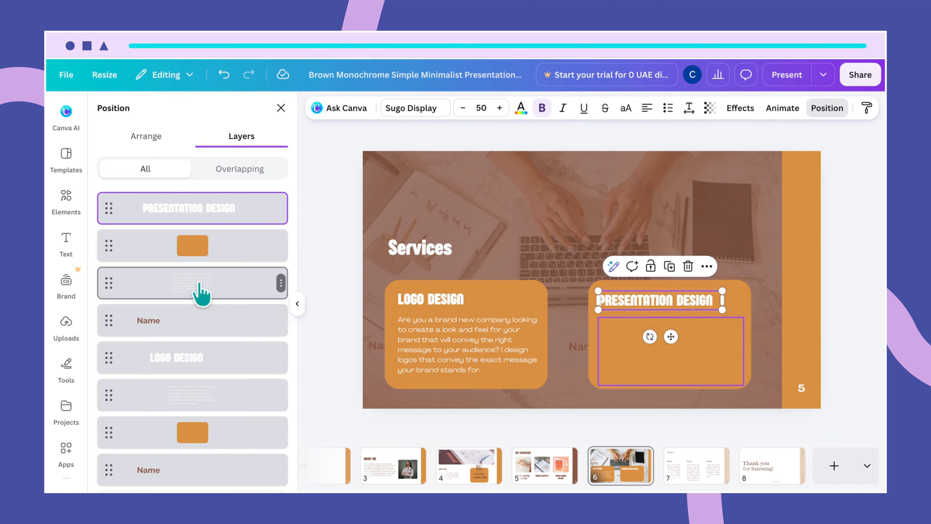
drag(200, 308, 205, 244)
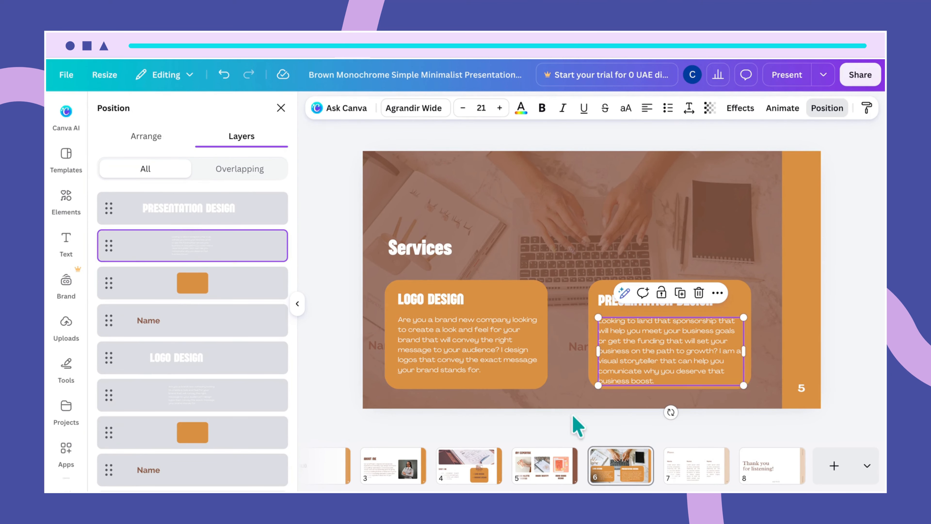
click(559, 405)
Step: Nudge the PRESENTATION DESIGN paragraph and heading upward so the text sits better inside the orange box
click(616, 365)
drag(615, 364, 614, 360)
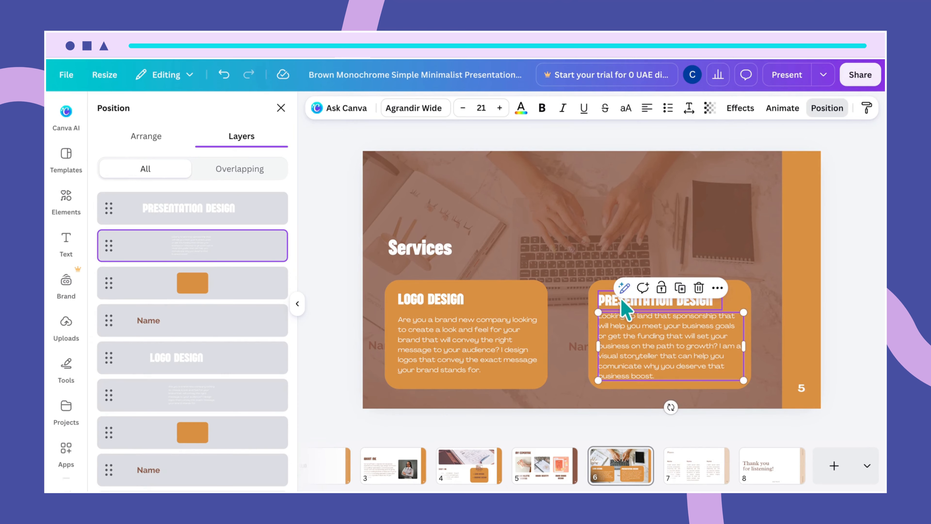
click(612, 304)
drag(612, 303, 613, 299)
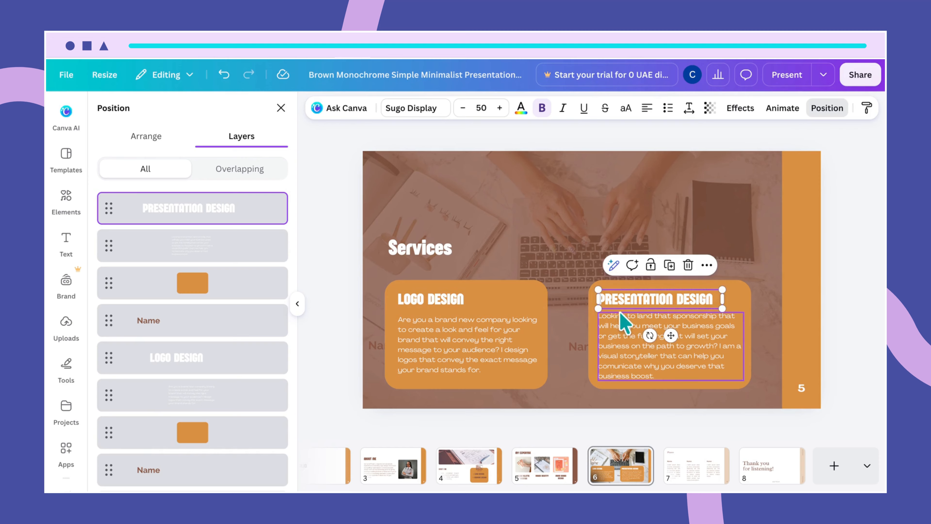
click(623, 321)
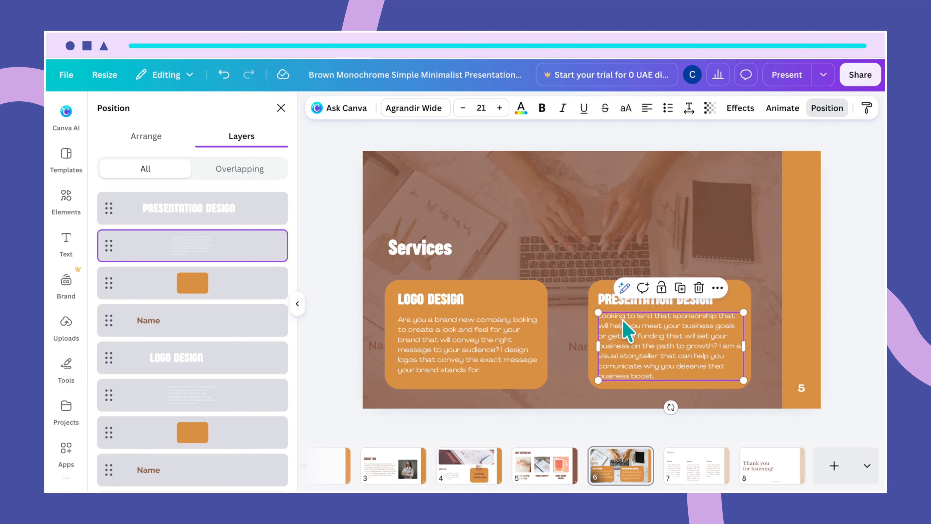
click(561, 397)
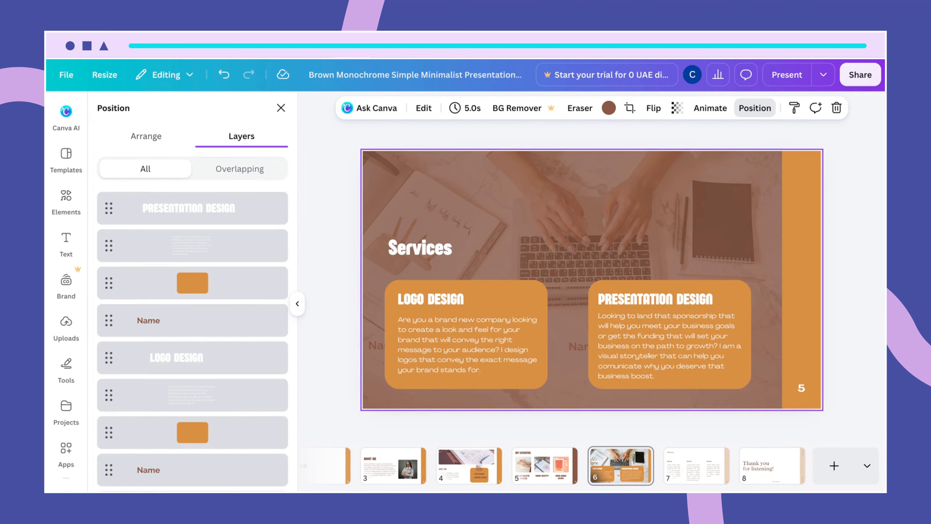
Step: Try to shift the LOGO DESIGN paragraph up and left and its heading slightly left inside the orange box
scroll(592, 280, down, 1)
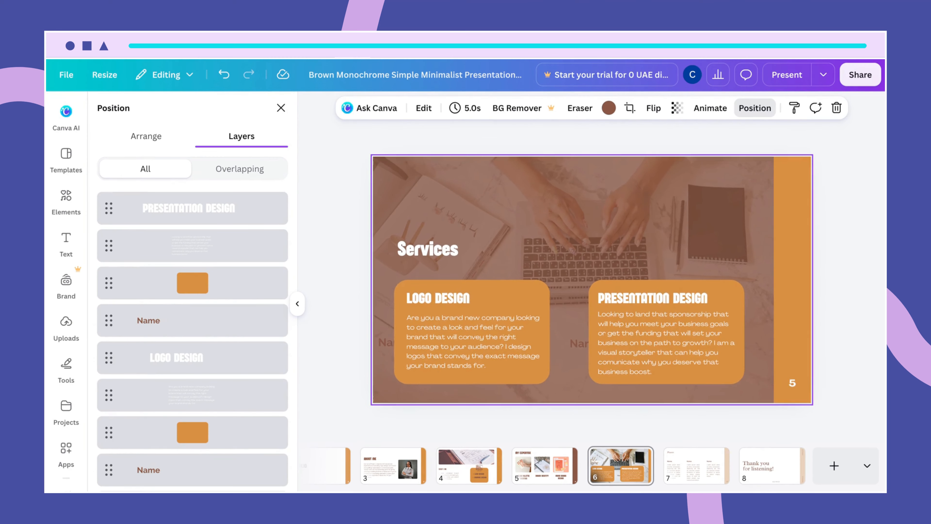
scroll(593, 279, up, 2)
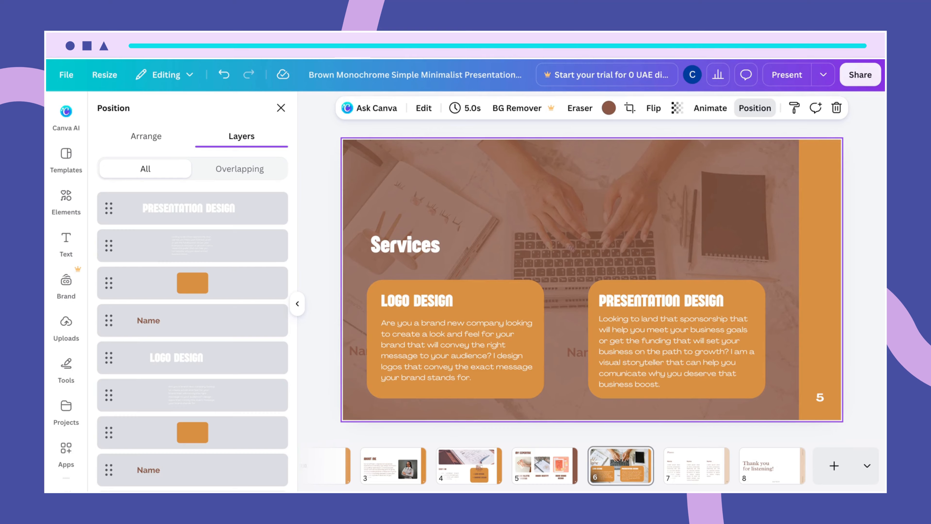
scroll(592, 279, up, 1)
scroll(592, 279, up, 2)
scroll(593, 279, down, 2)
scroll(592, 279, up, 1)
scroll(592, 280, up, 1)
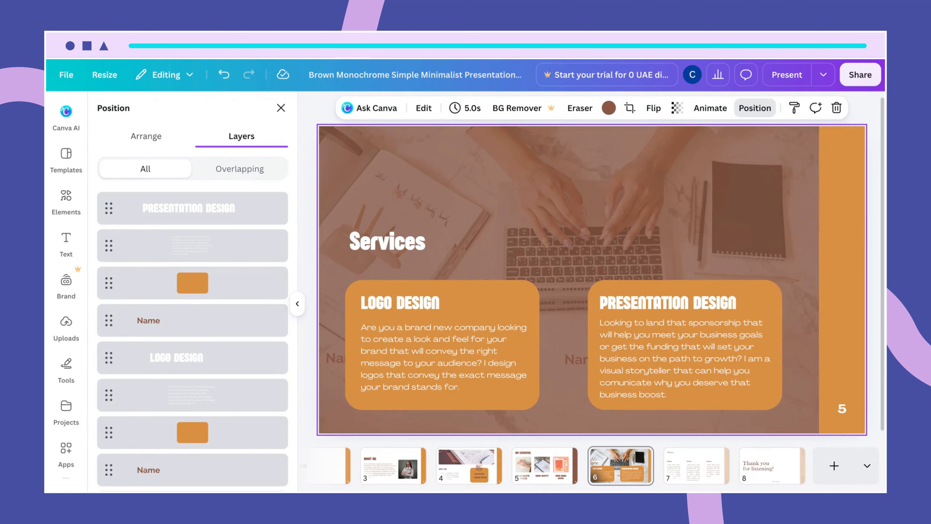
drag(418, 388, 407, 378)
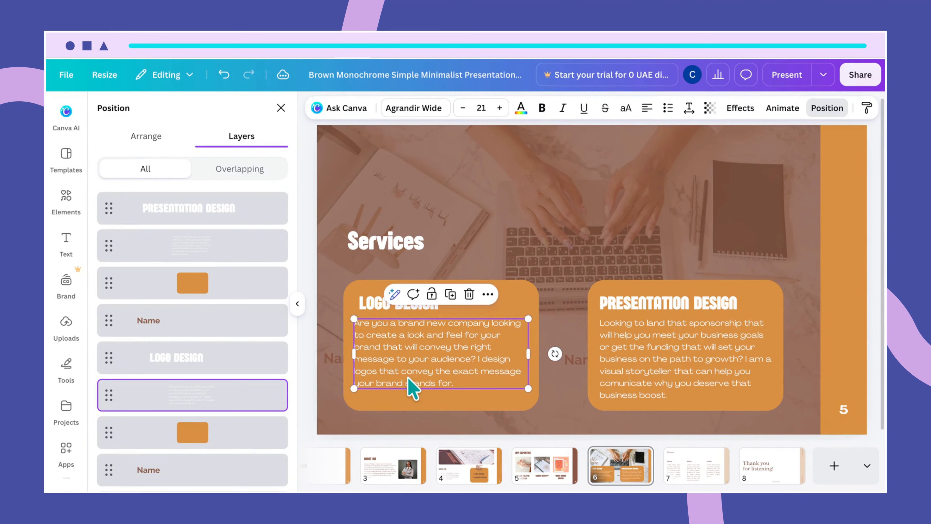
click(381, 305)
drag(377, 302, 372, 302)
click(538, 360)
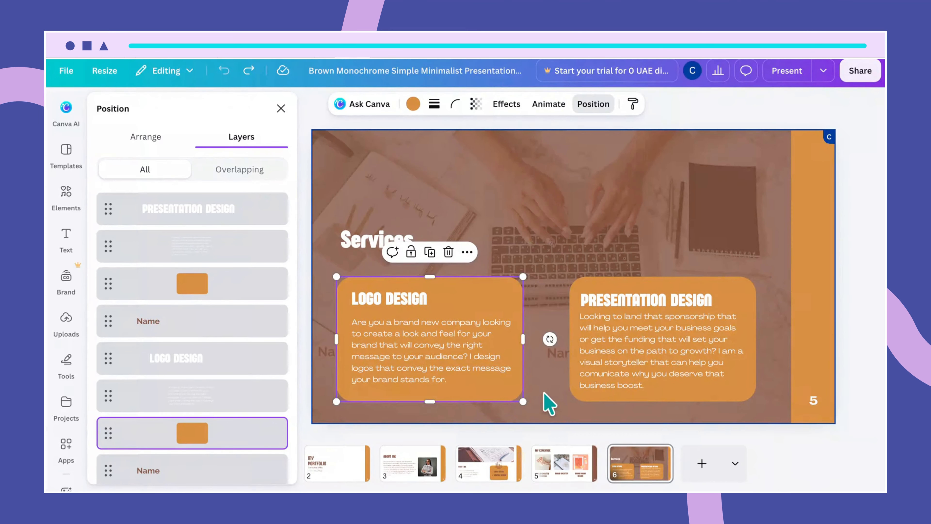
Step: Delete the two leftover Name labels partly hidden behind the orange service boxes
click(326, 353)
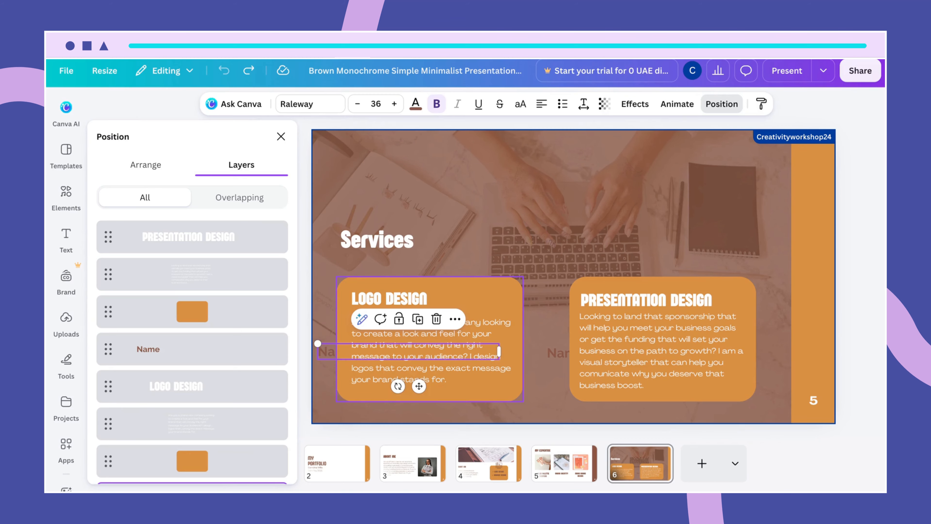
click(242, 348)
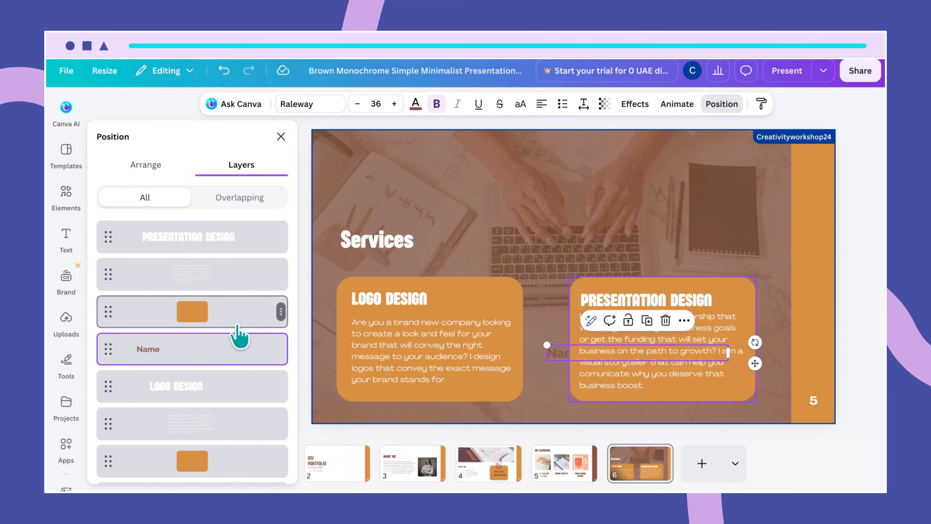
key(Delete)
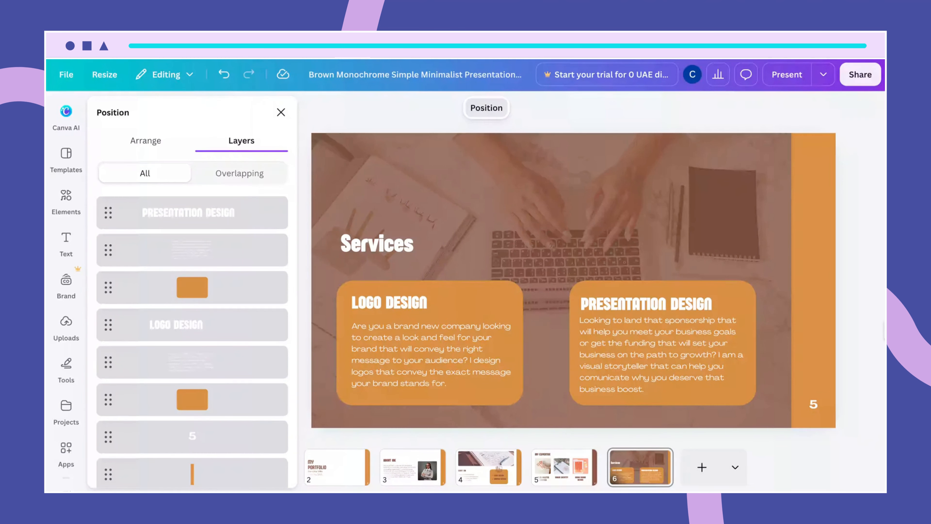